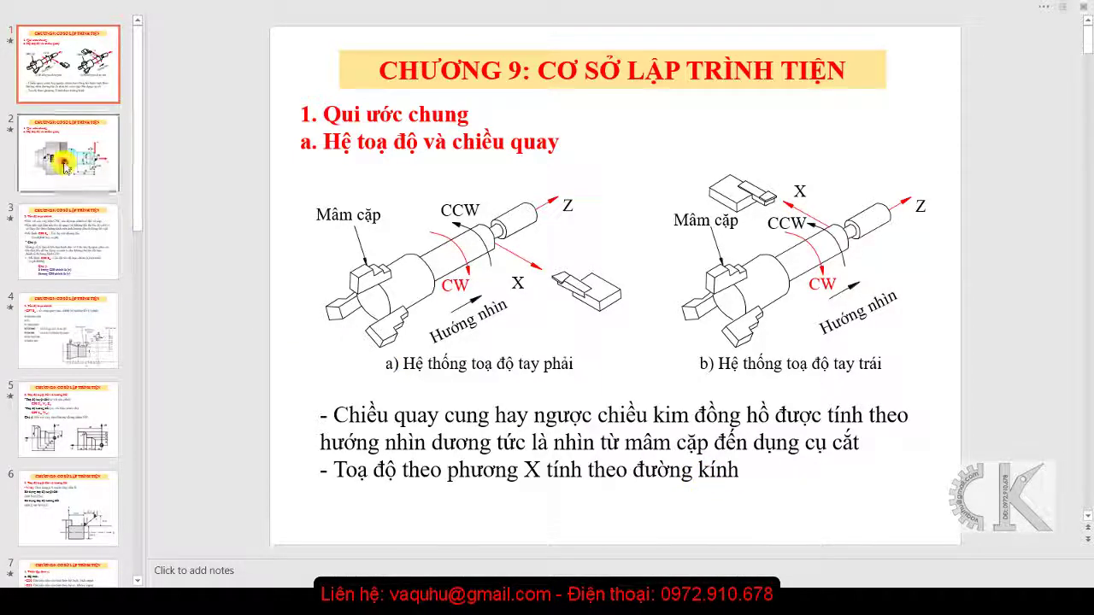
- Show slide 2 with the lathe chuck diagram marking reference points M and W
click(67, 167)
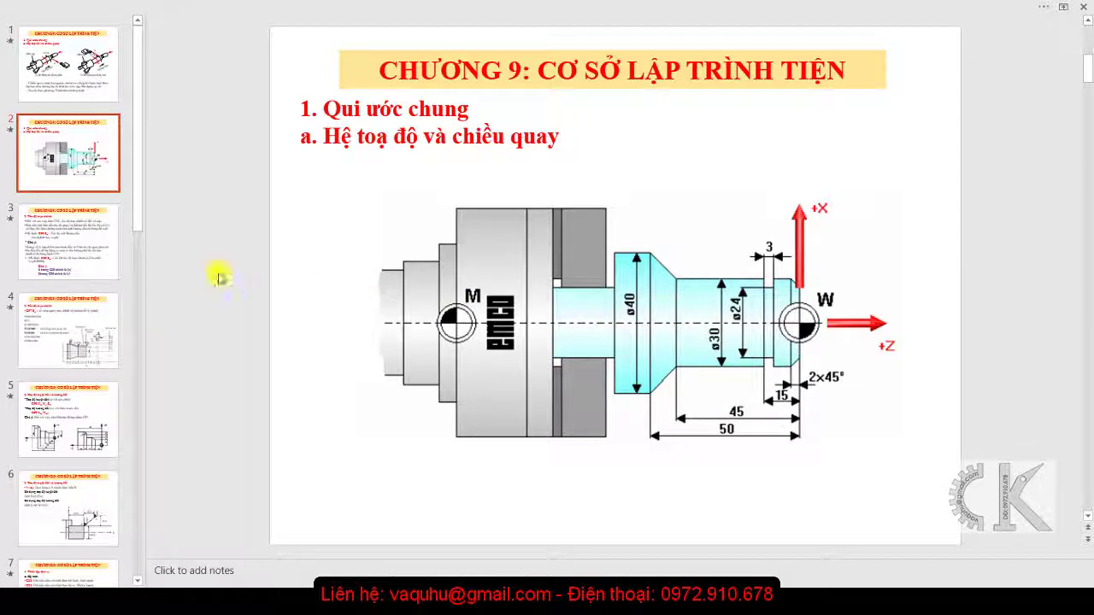
- Show slide 3 on spindle speed with the G96 S_ and G50 S_ commands
click(43, 229)
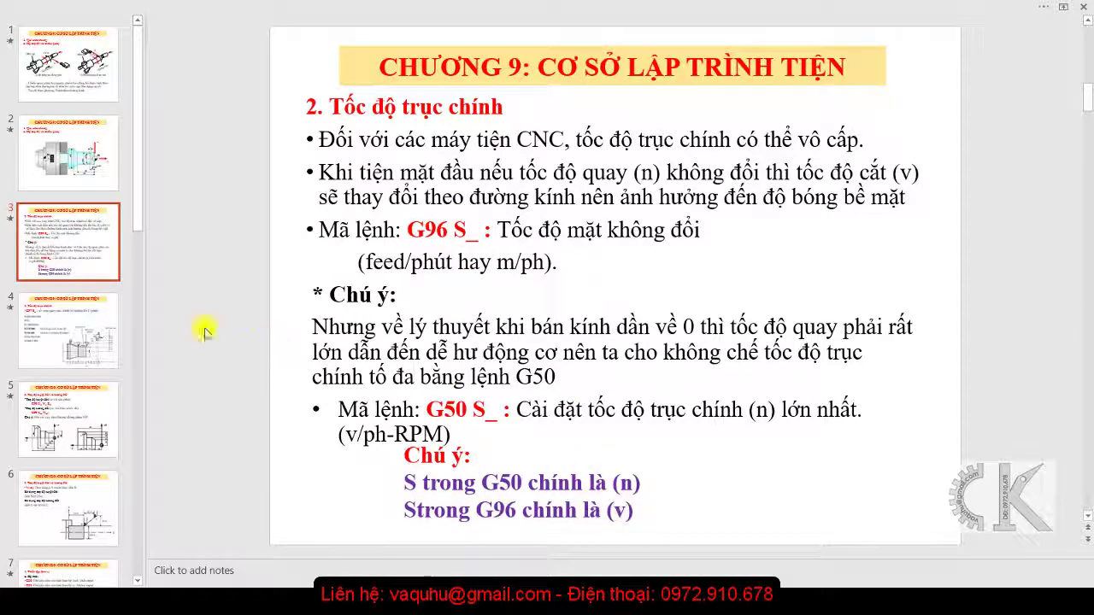
- Show slide 4 with the G97 S_ N8–N15 program example and turning diagram
click(94, 317)
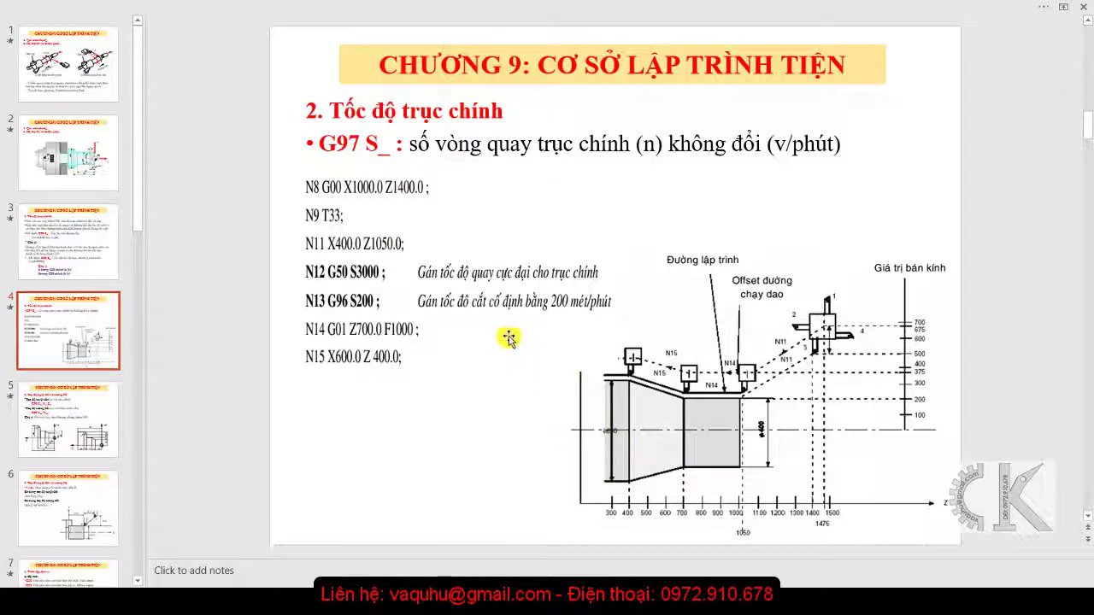
- Show slide 5, '3. Toạ độ tuyệt đối và tương đối', with its two drawings
click(47, 412)
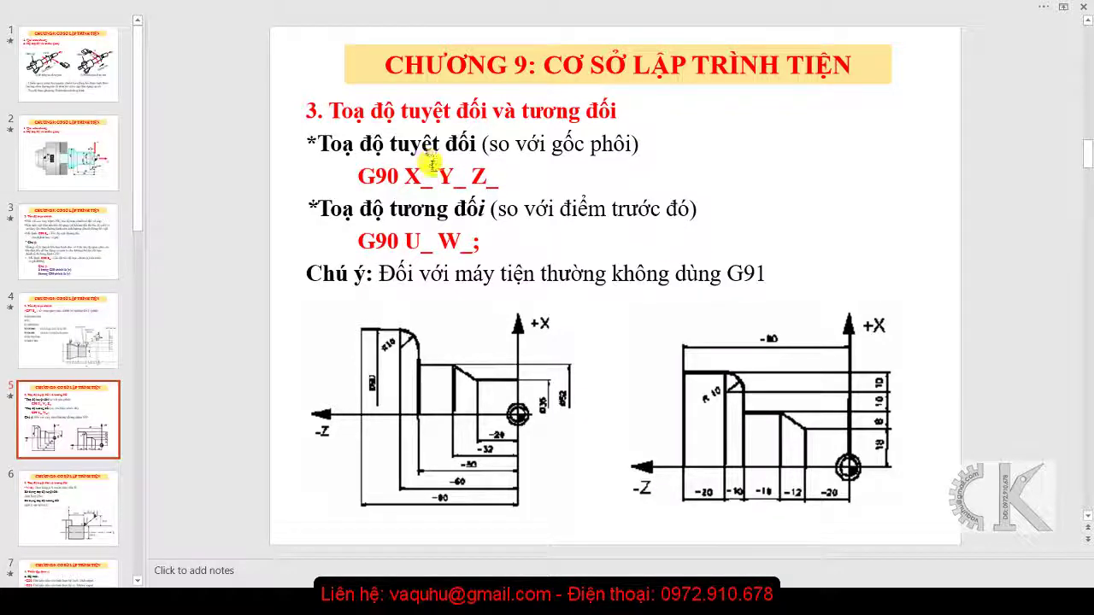
- Delete 'Y_' so slide 5 reads G90 X_ Z_, then advance to slide 6
click(441, 181)
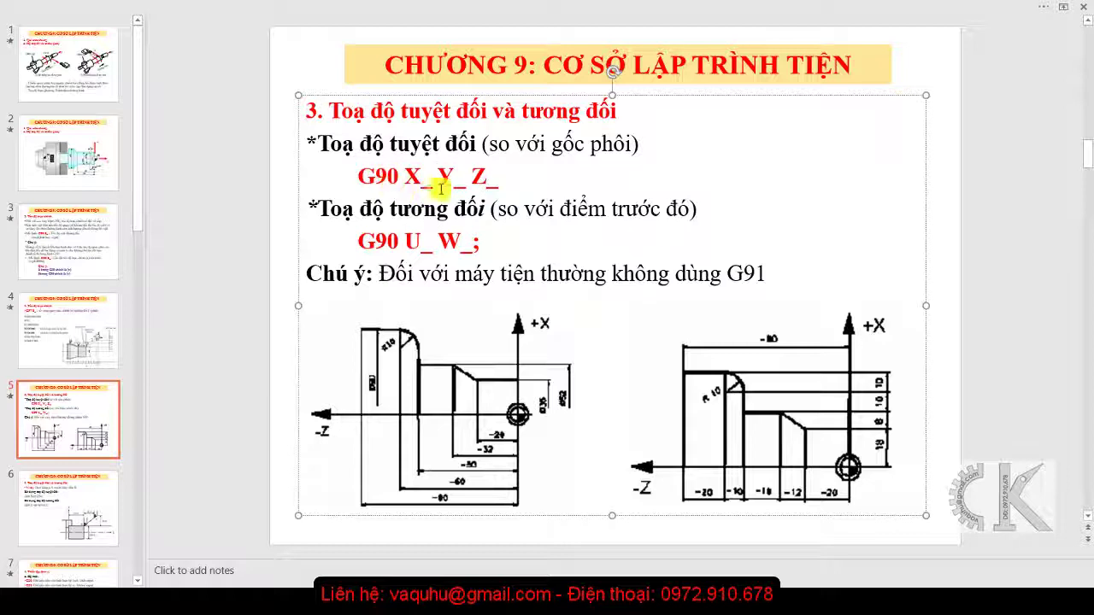
key(Delete)
key(Delete)
key(Delete)
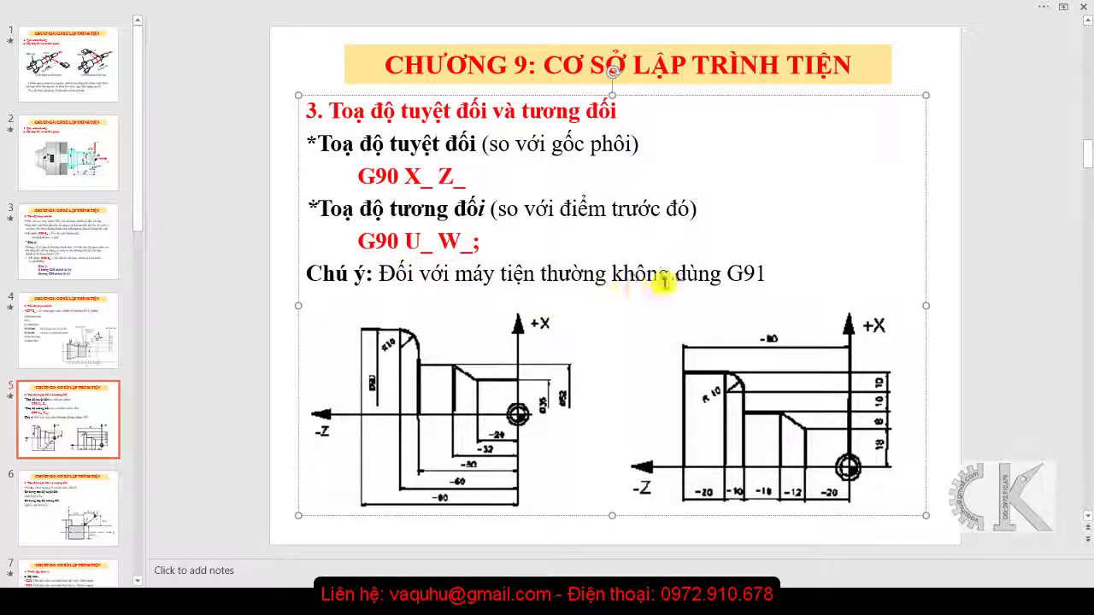
click(253, 286)
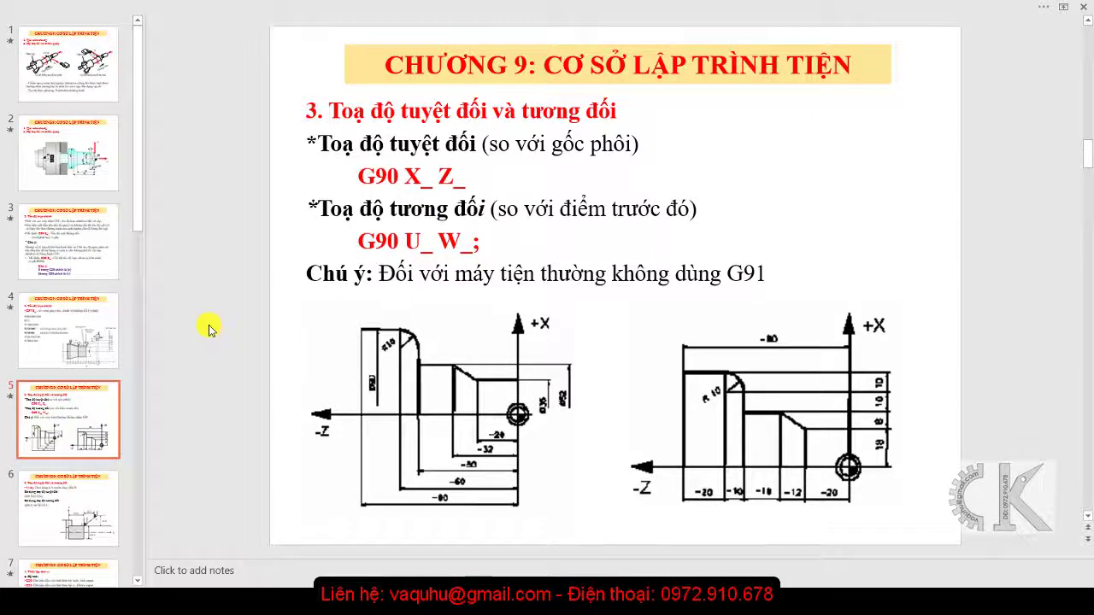
key(Down)
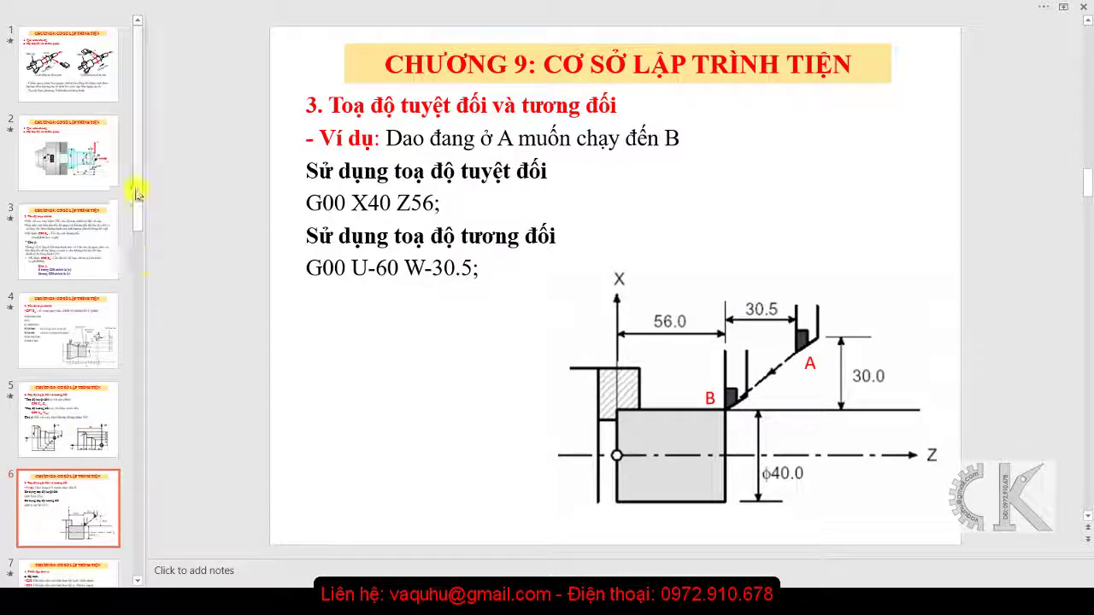
drag(135, 190, 139, 313)
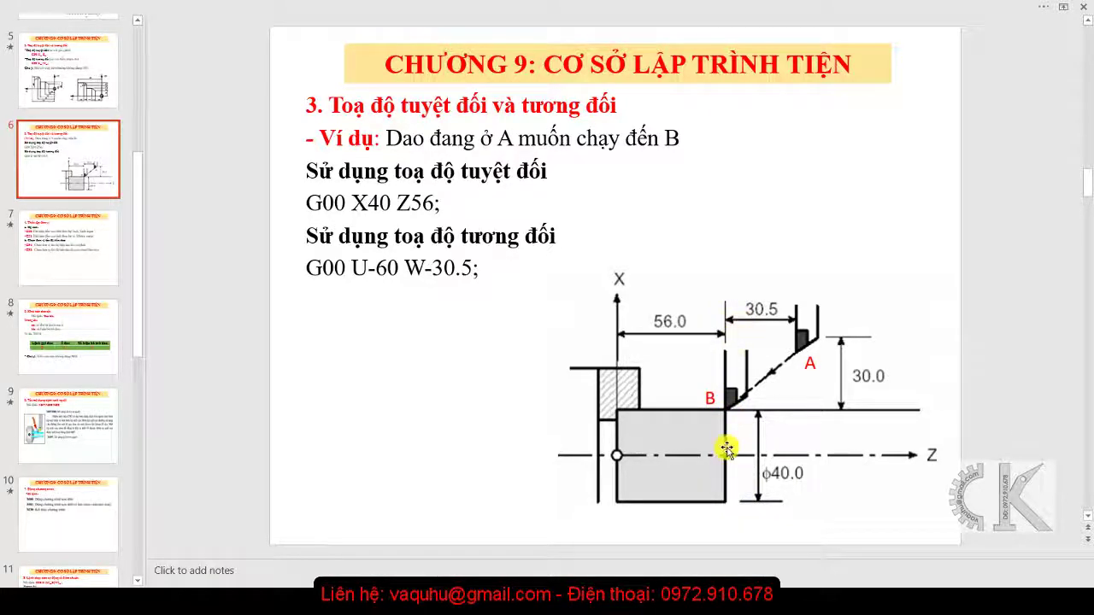
click(365, 203)
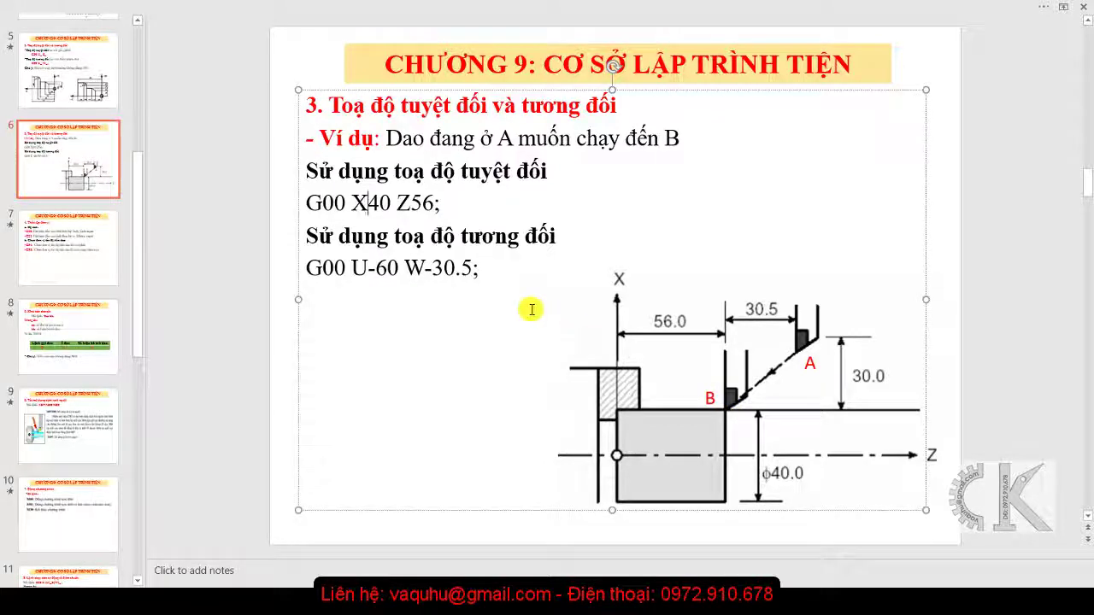
click(439, 203)
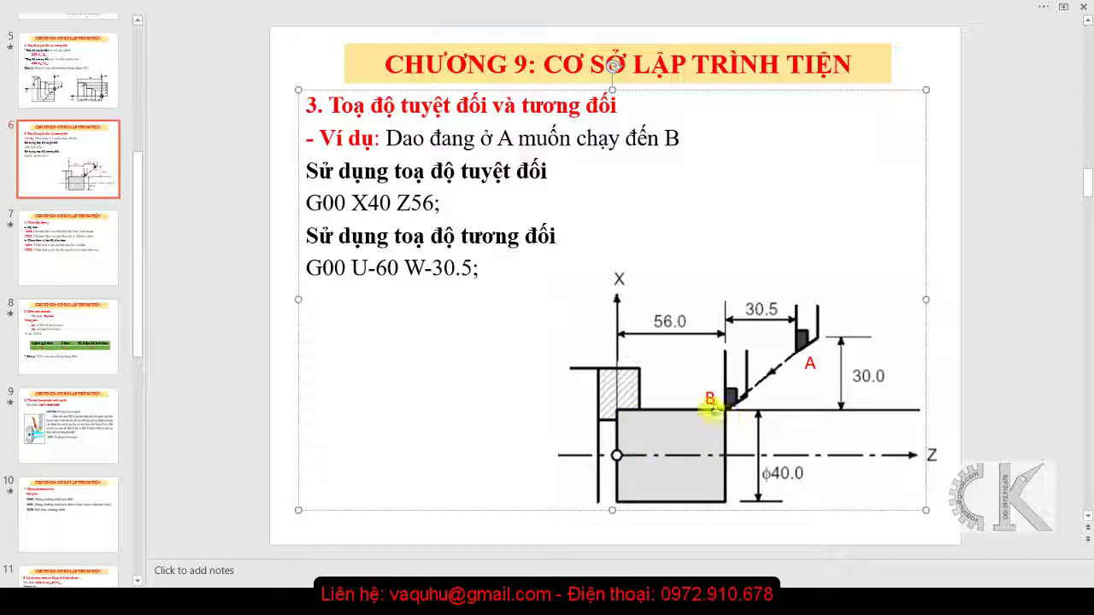
click(249, 298)
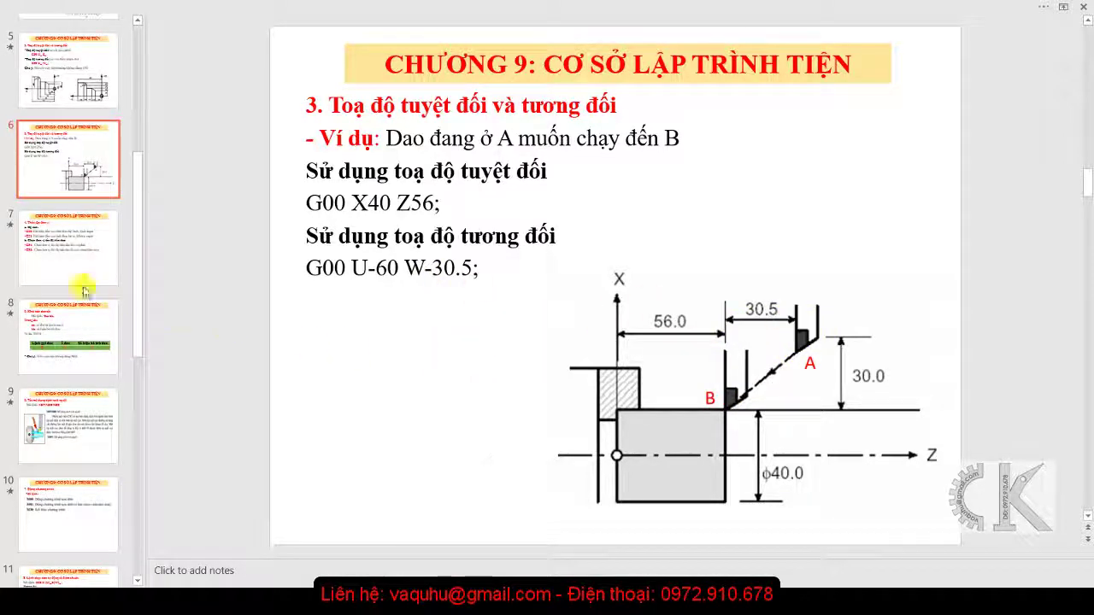
- Show slide 7, '4. Thiết lập đơn vị', covering G20/G21 and G94/G95
click(68, 260)
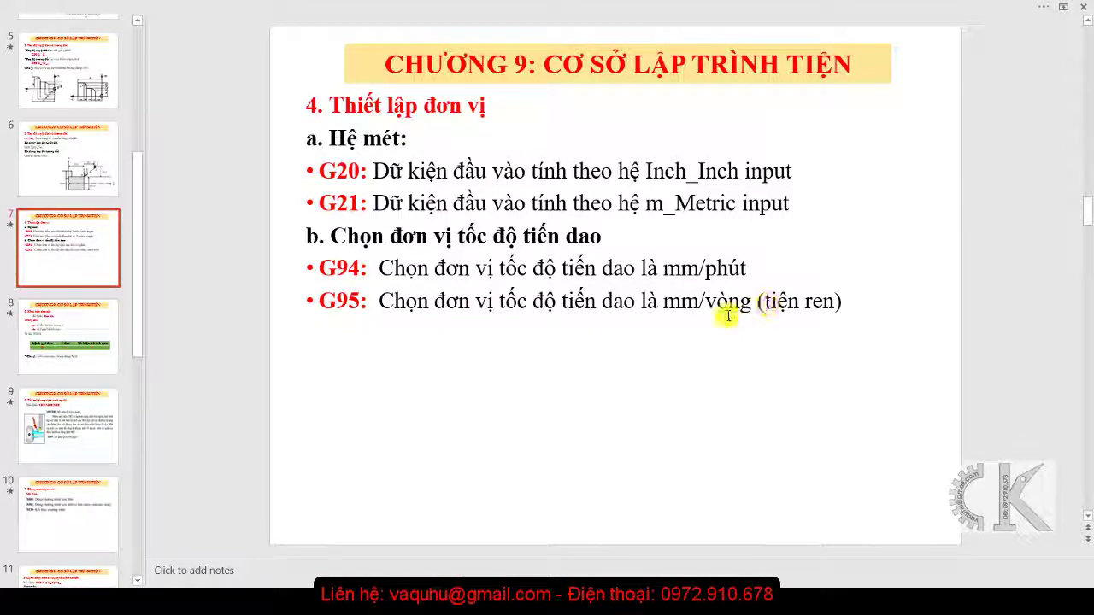
- On slide 8, clear the last table cell's 01 and retype the T in the first cell
click(78, 351)
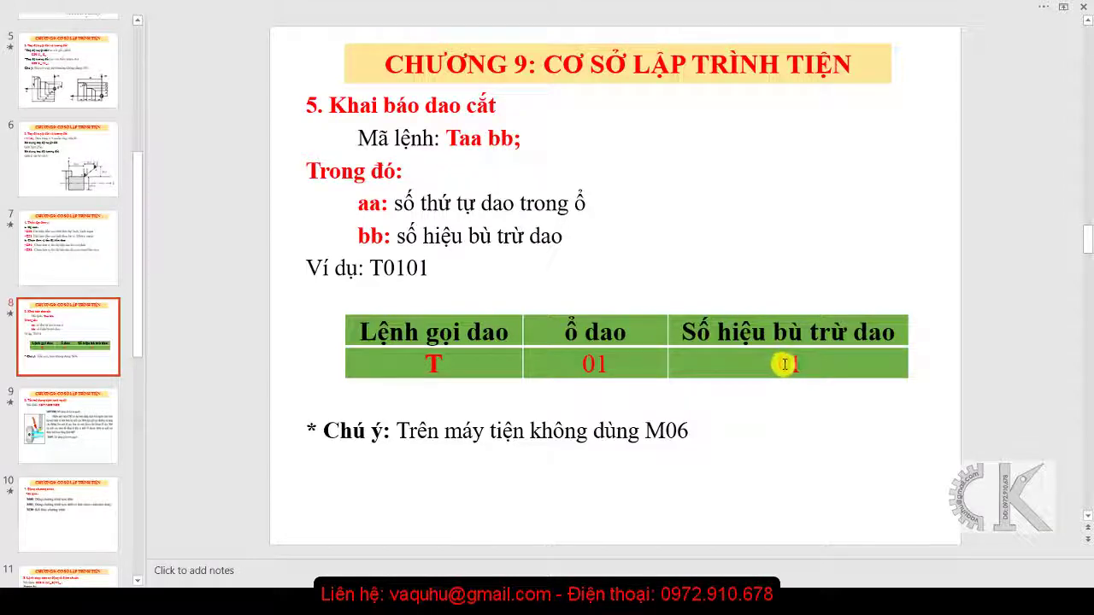
double_click(777, 363)
key(BackSpace)
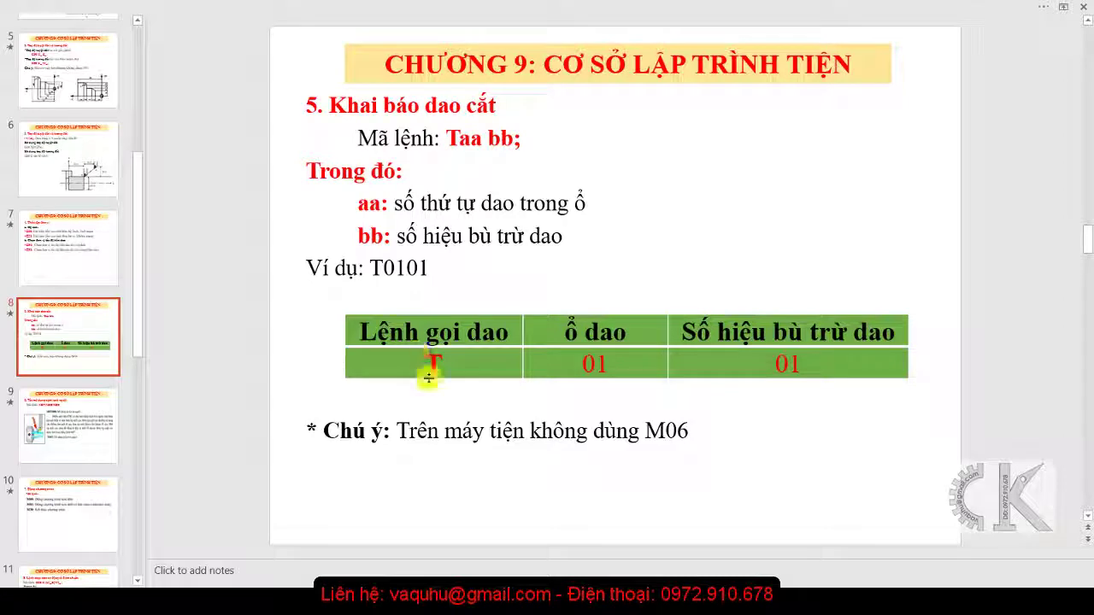
double_click(434, 361)
key(BackSpace)
text(T)
drag(766, 366, 815, 365)
- Show slide 9 explaining coolant on with M07/M08 and off with M09
click(63, 419)
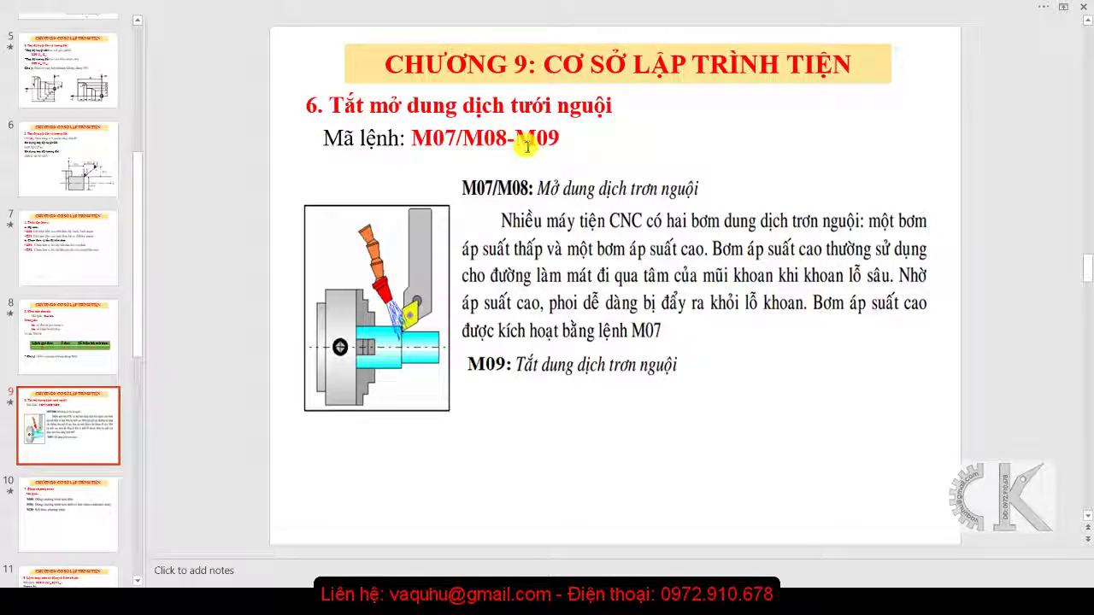
- Show slide 10 on the M00, M01 and M30 stop codes, scrolling the slide pane down
click(75, 494)
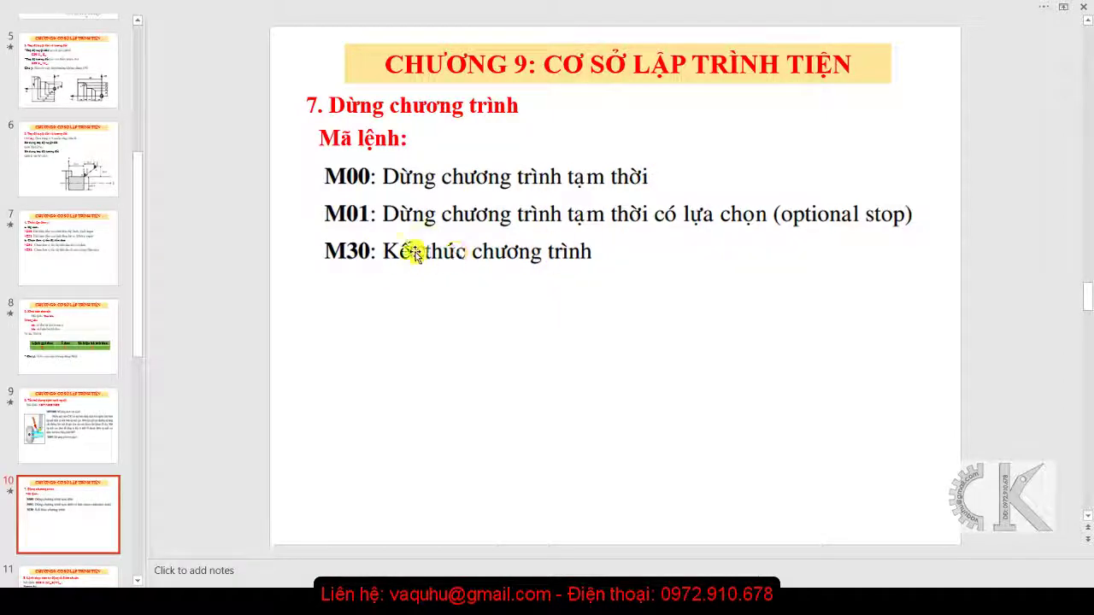
scroll(49, 377, down, 2)
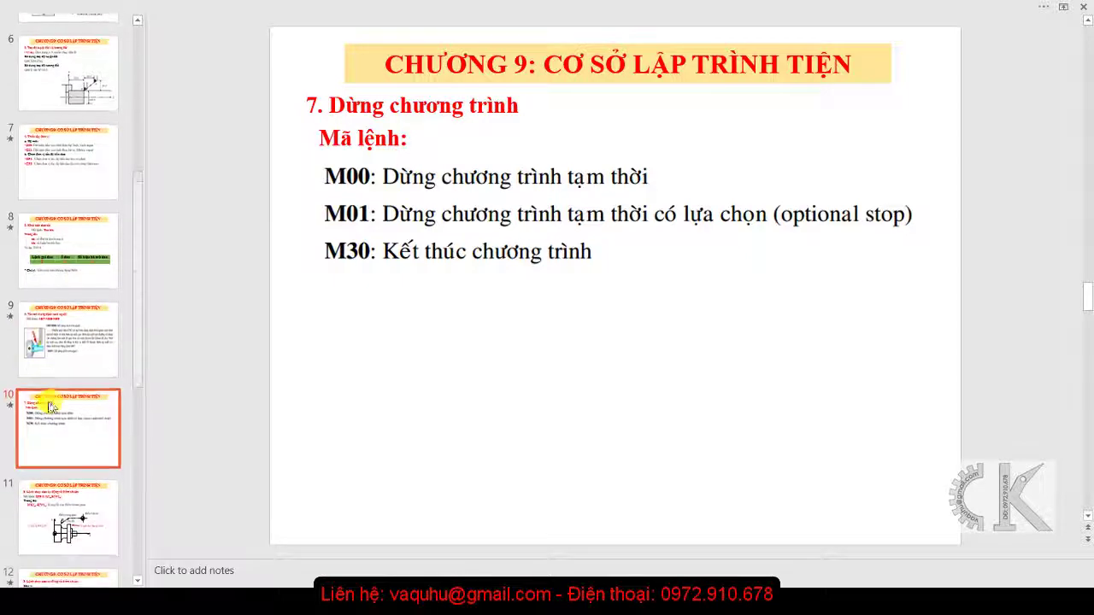
scroll(49, 389, down, 3)
- Show slide 11 on G28 reference return and reposition the tool shape in its diagram
click(65, 361)
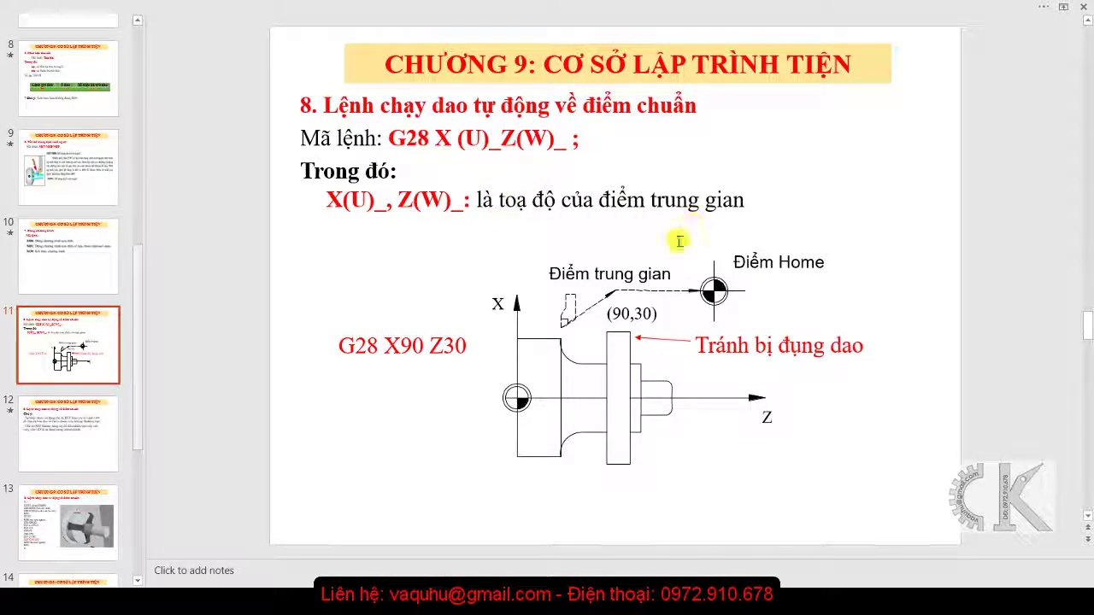
drag(667, 390, 568, 356)
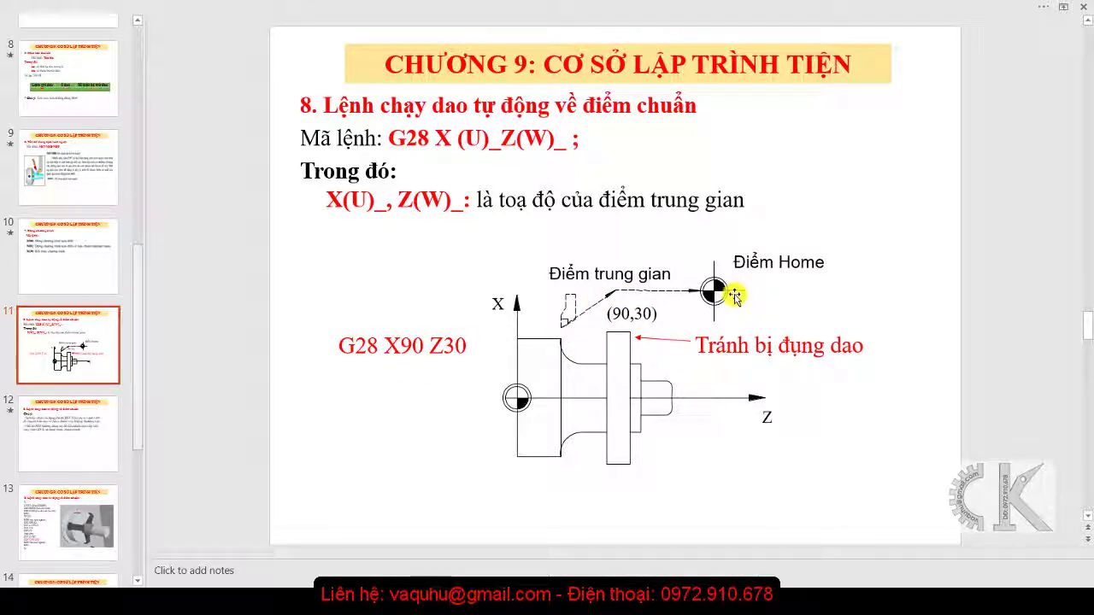
- Show slide 12's REF-versus-G28 notes, then scroll the thumbnails down toward slide 13's O1001 program
click(70, 405)
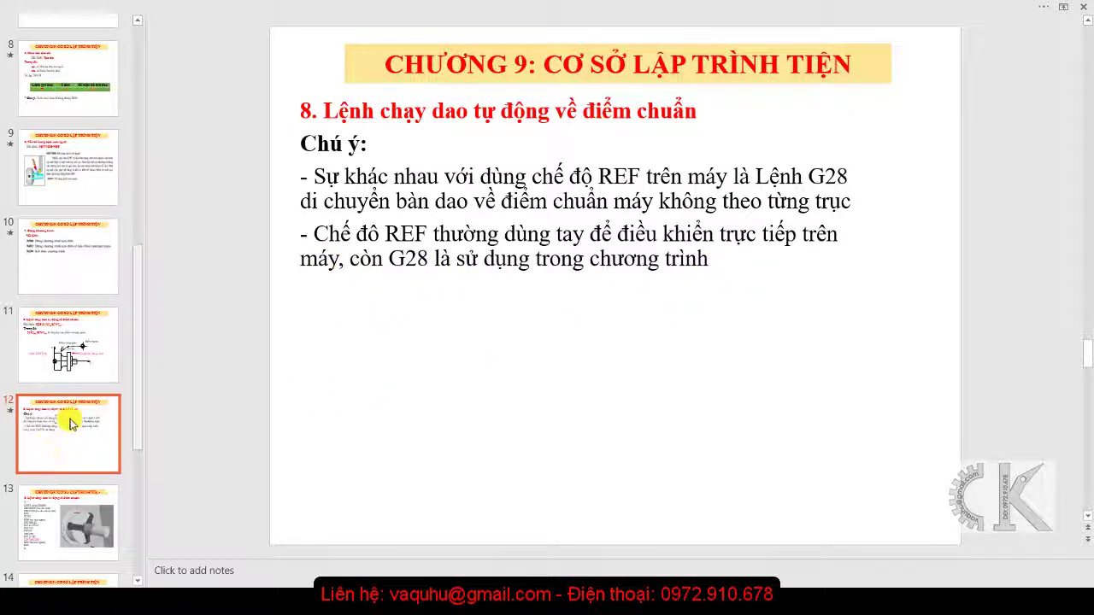
scroll(75, 419, down, 1)
scroll(75, 378, down, 1)
click(72, 354)
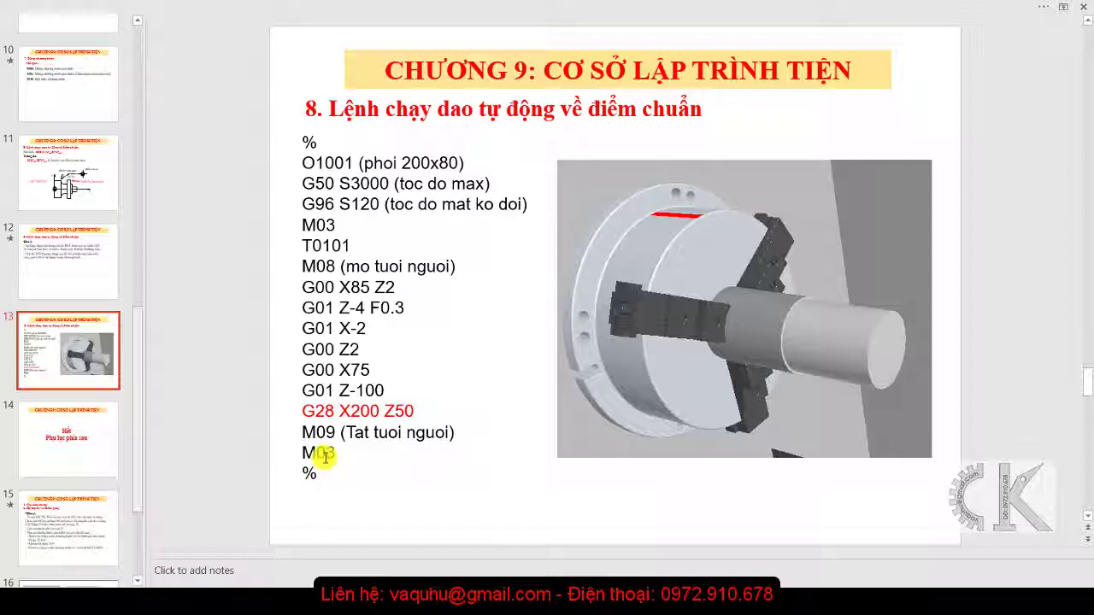
- Correct the final M03 line to M30 and paste the slide's whole program over O1001.cnc's old code
click(324, 454)
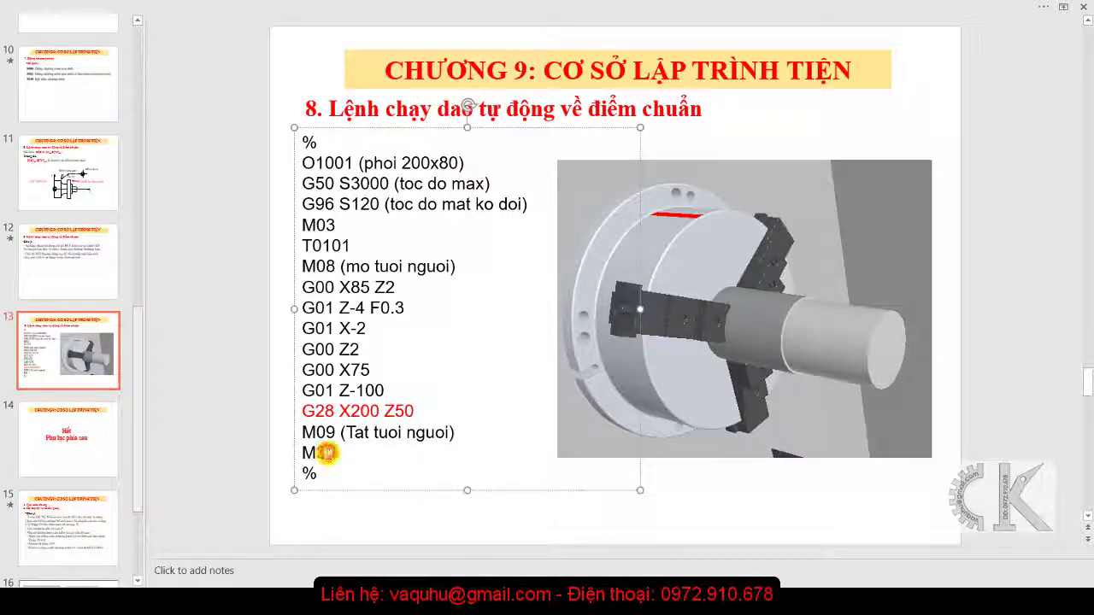
text(30)
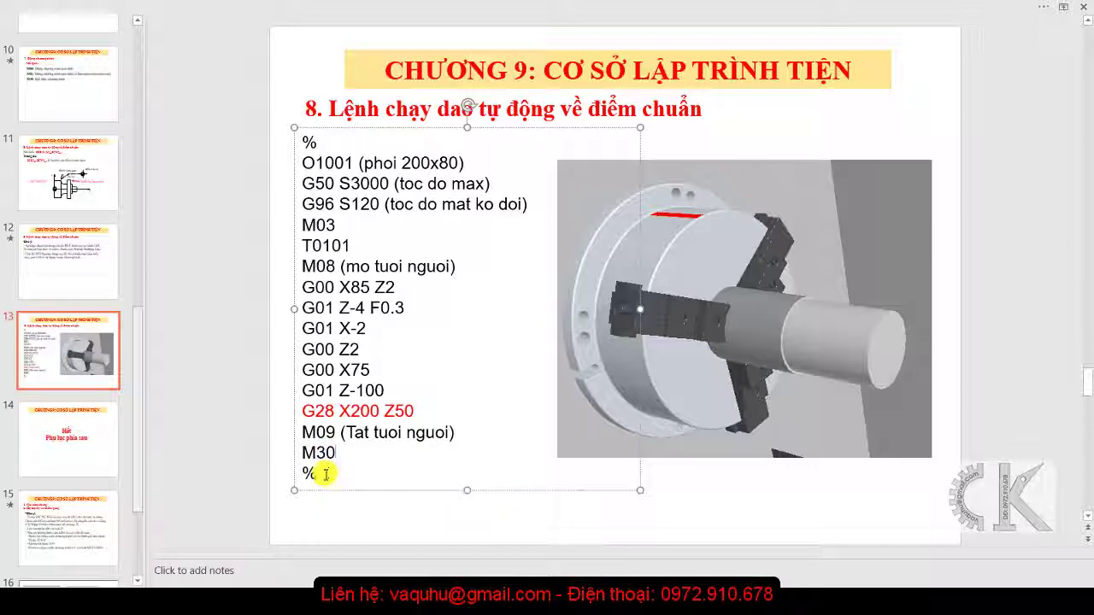
drag(327, 472, 295, 139)
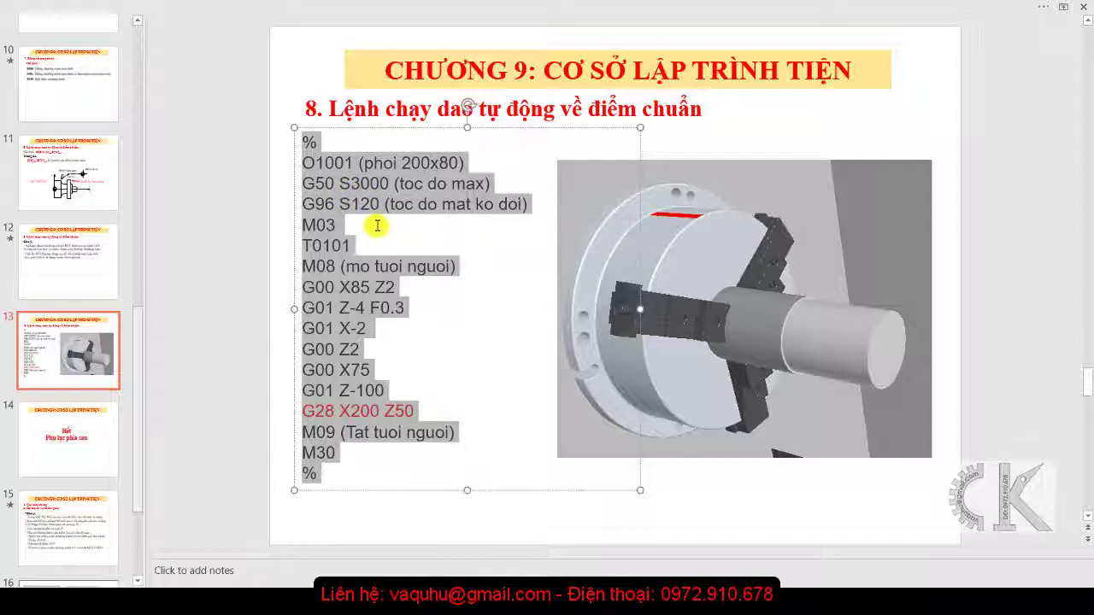
key(alt+Tab)
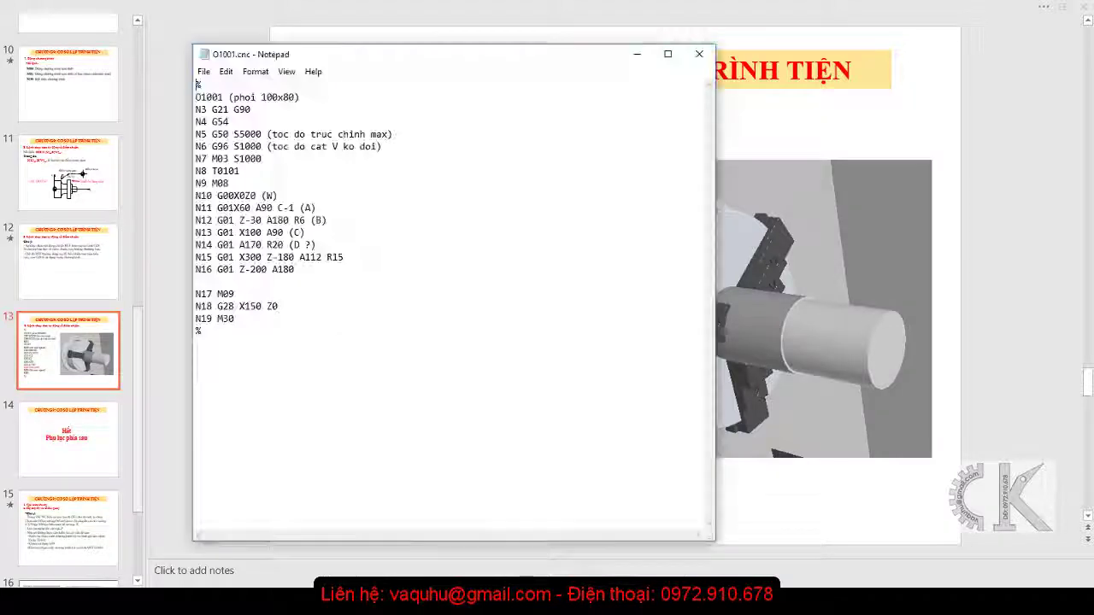
click(324, 189)
key(ctrl+a)
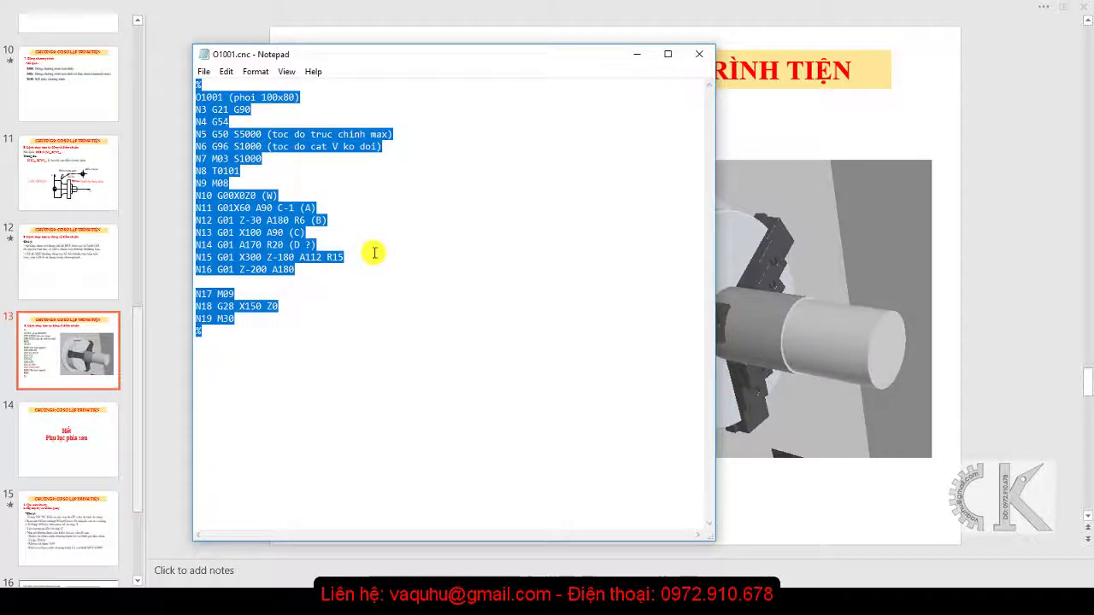
key(ctrl+v)
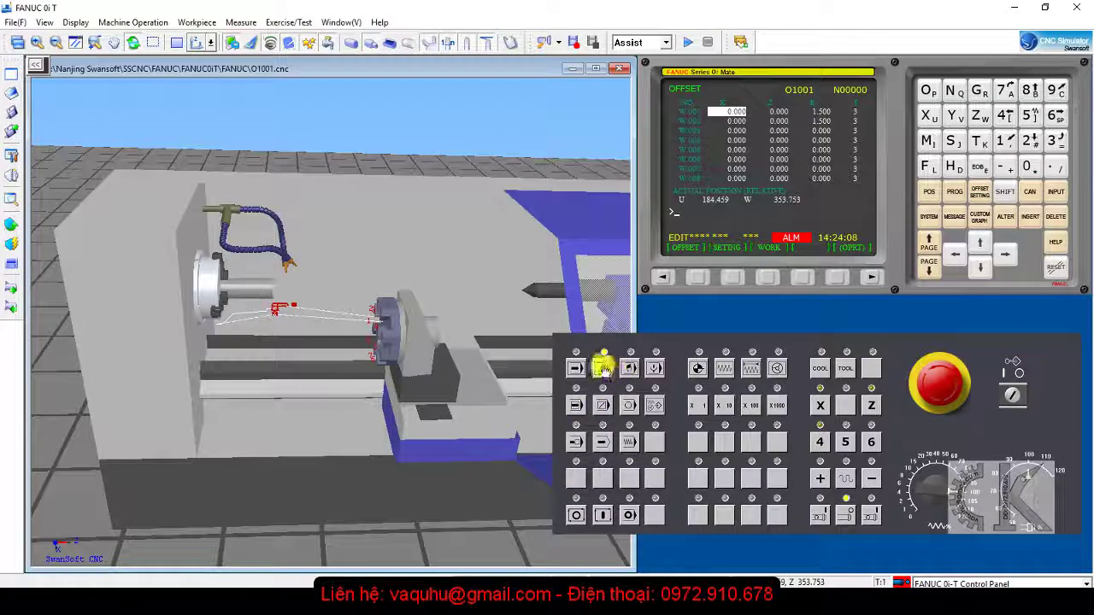
- Load program O1001 through PROG and the DIR search, then open Tool Magazine Management
click(955, 191)
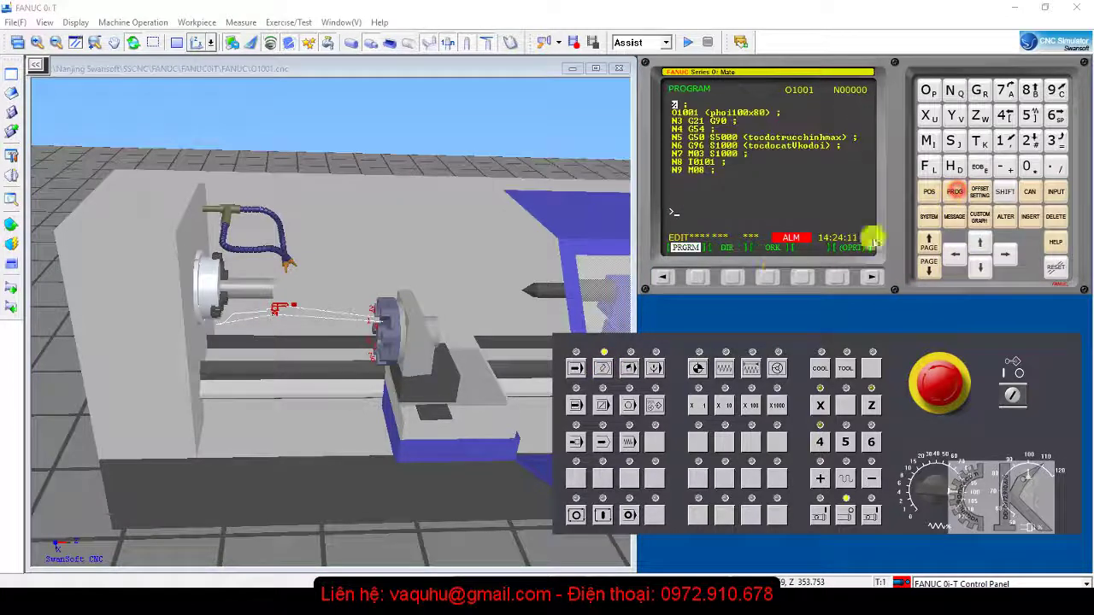
click(731, 278)
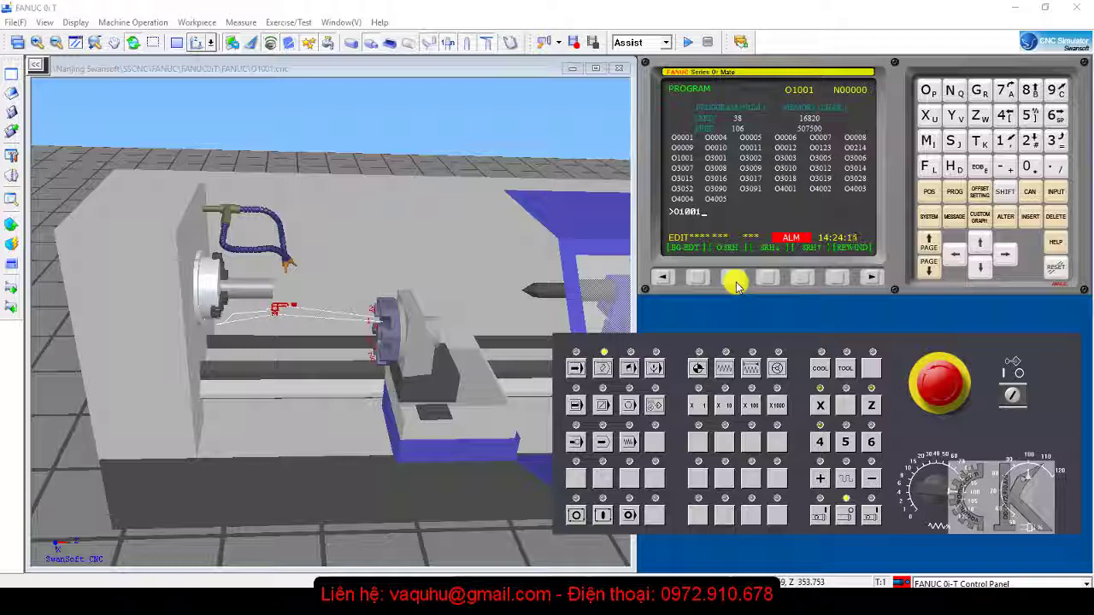
click(733, 278)
scroll(325, 313, up, 2)
scroll(306, 309, up, 2)
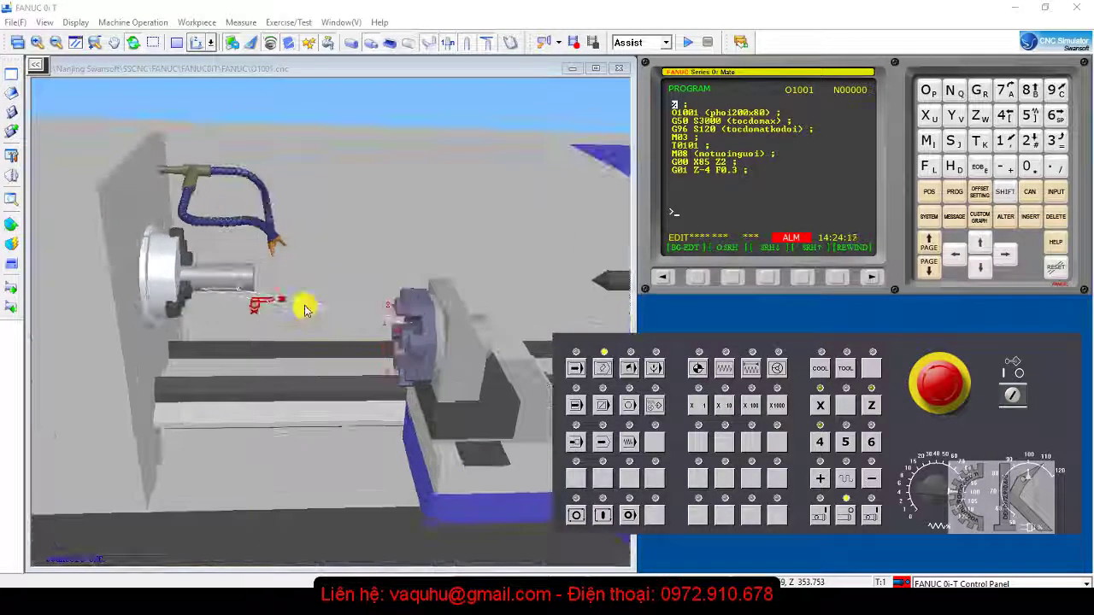
mouse_move(305, 310)
mouse_down()
mouse_move(415, 298)
mouse_move(389, 329)
mouse_up()
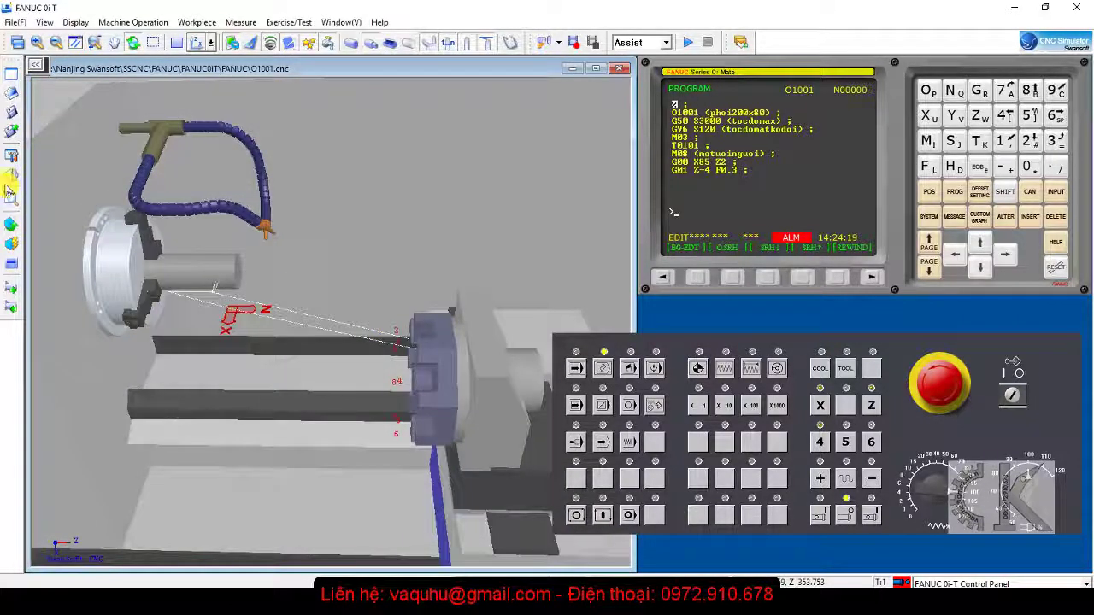
click(10, 179)
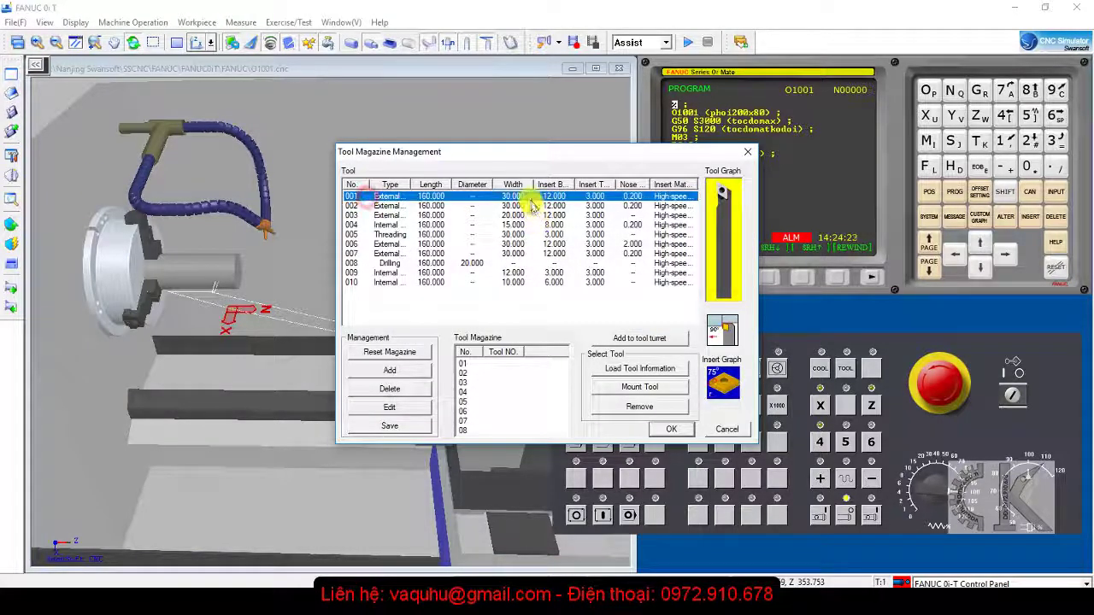
- Assign tool 001 to magazine slot 01, mount it on the turret, and confirm
drag(530, 196, 518, 366)
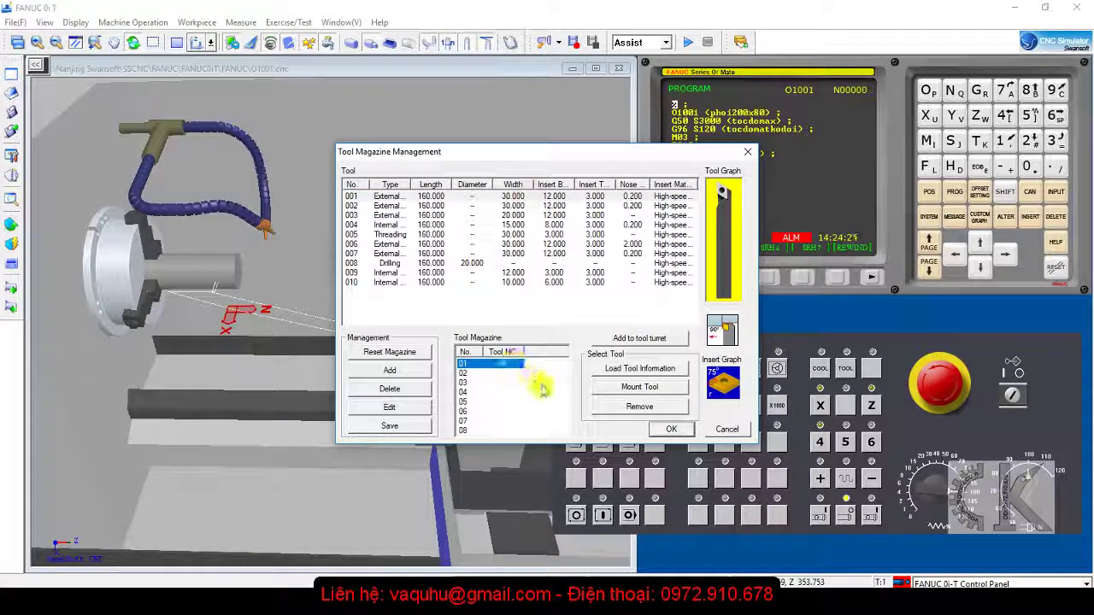
drag(600, 155, 747, 35)
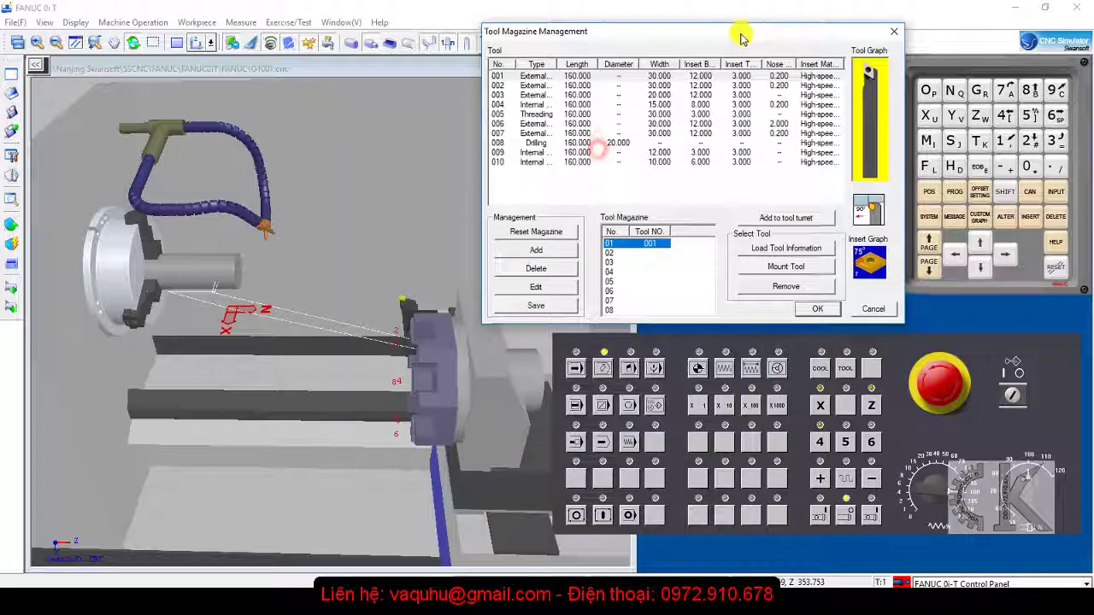
click(757, 269)
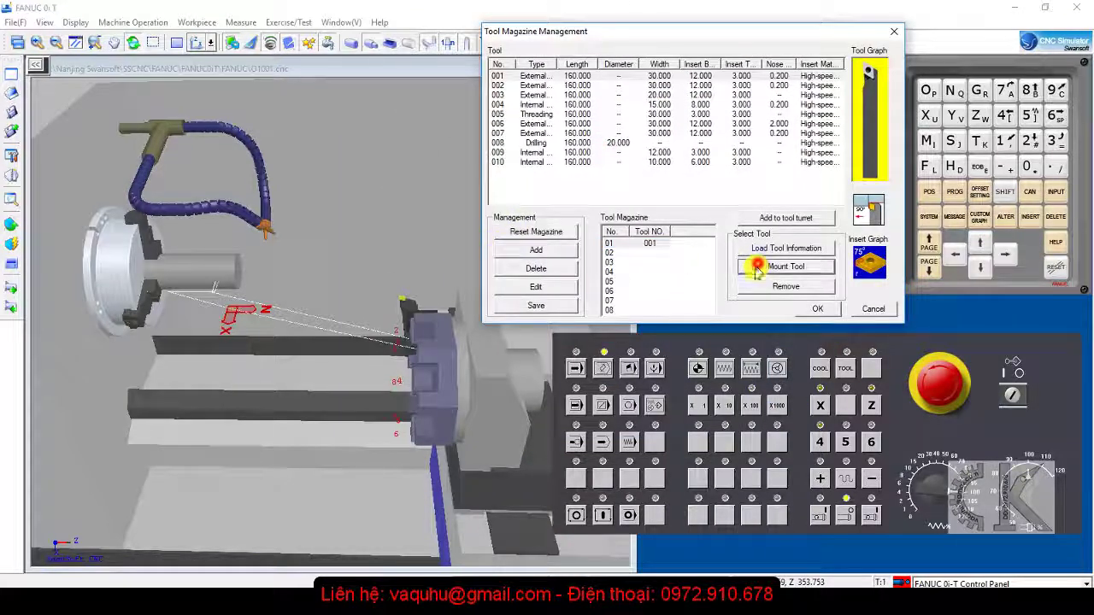
click(814, 309)
mouse_move(383, 313)
mouse_down()
mouse_move(344, 368)
mouse_move(386, 307)
mouse_up()
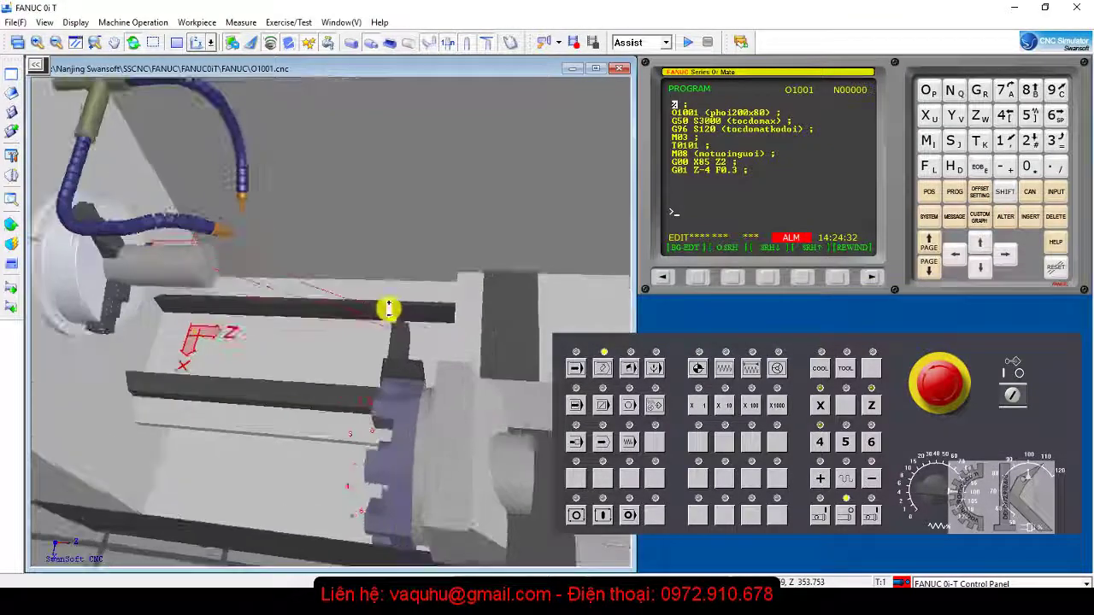
- Set the stock to an 80 mm diameter, 200 mm long 08F low carbon steel bar
click(11, 227)
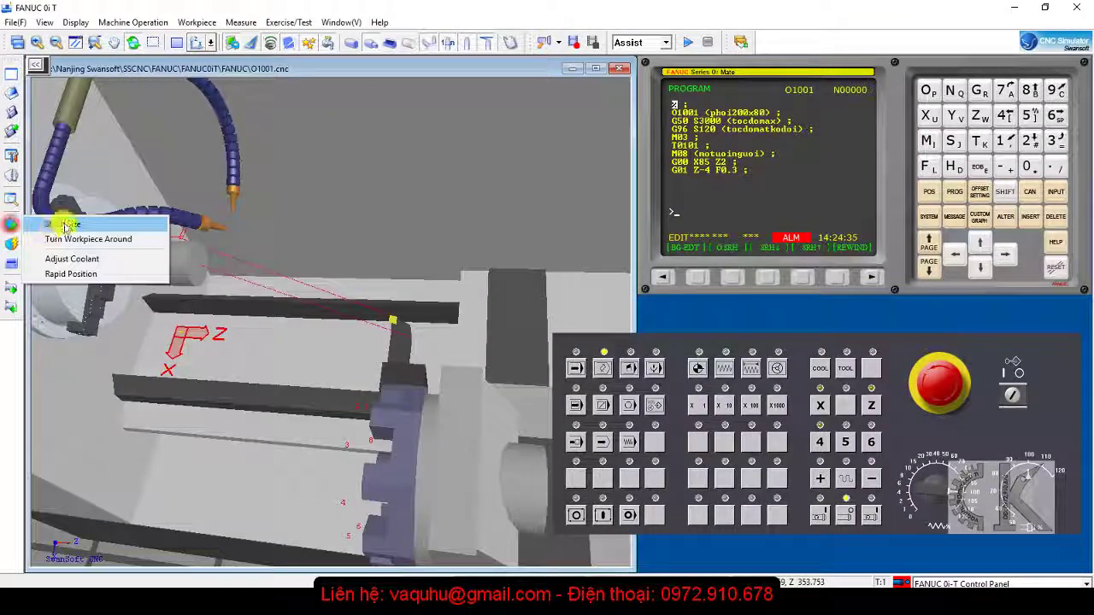
click(47, 225)
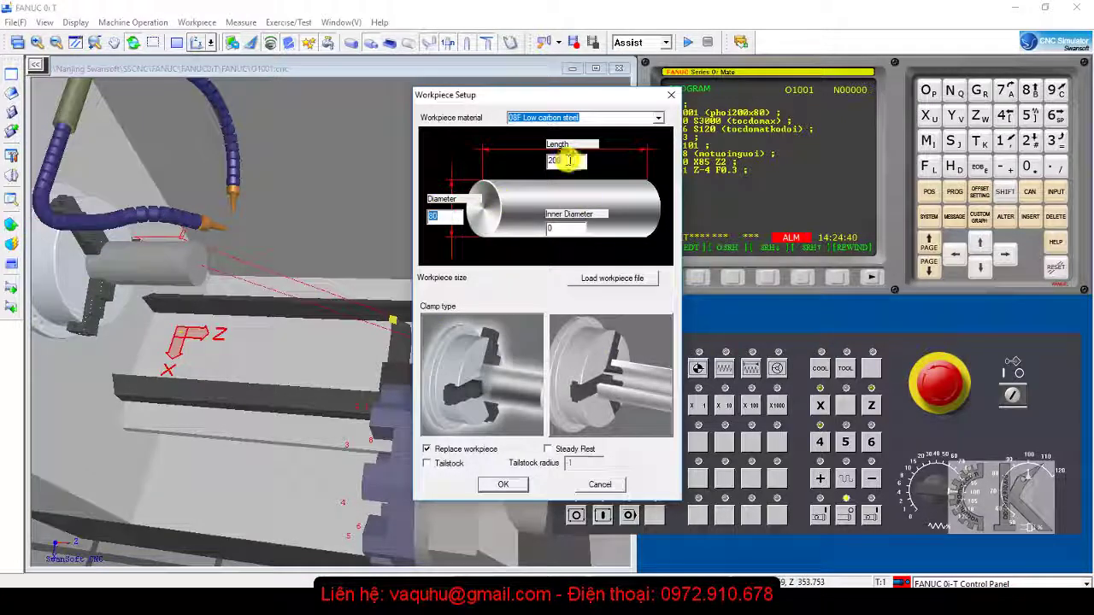
click(509, 484)
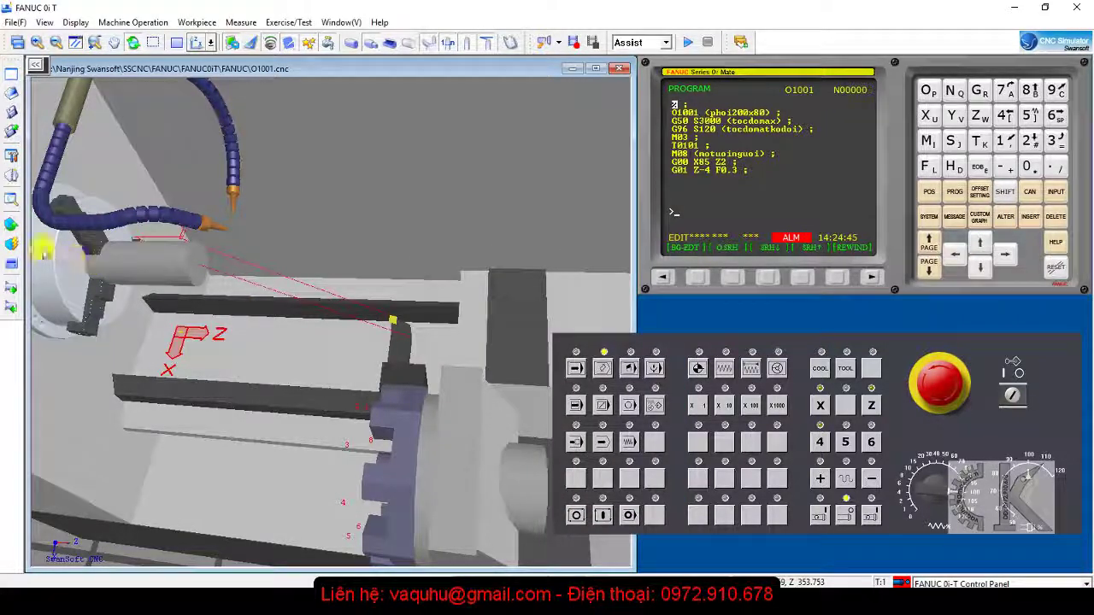
click(12, 224)
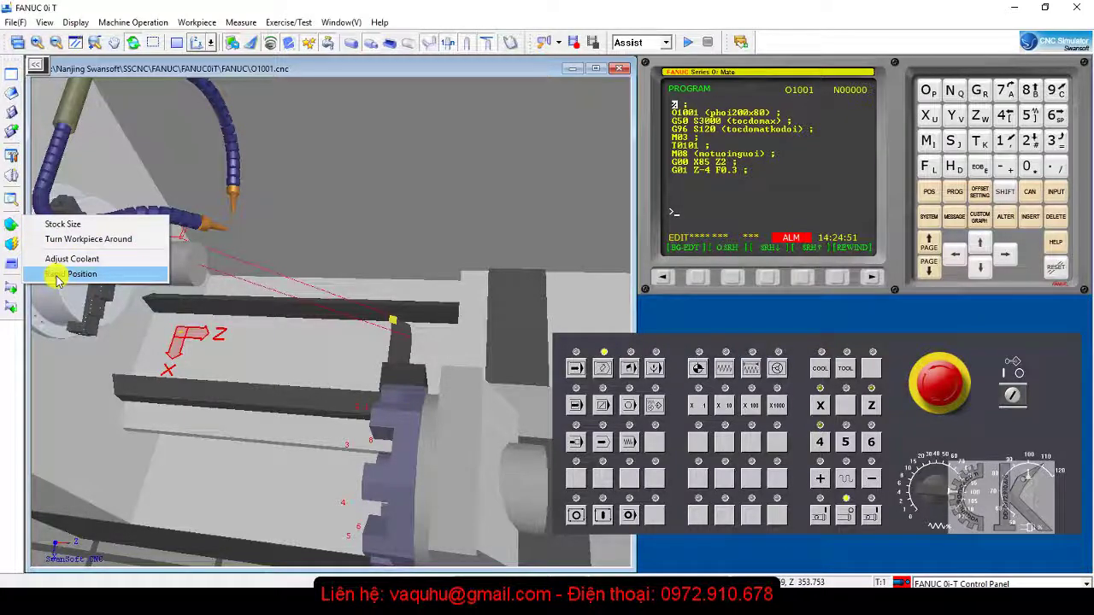
- Quick-move the turret to the upper target point at the workpiece end and confirm
click(56, 275)
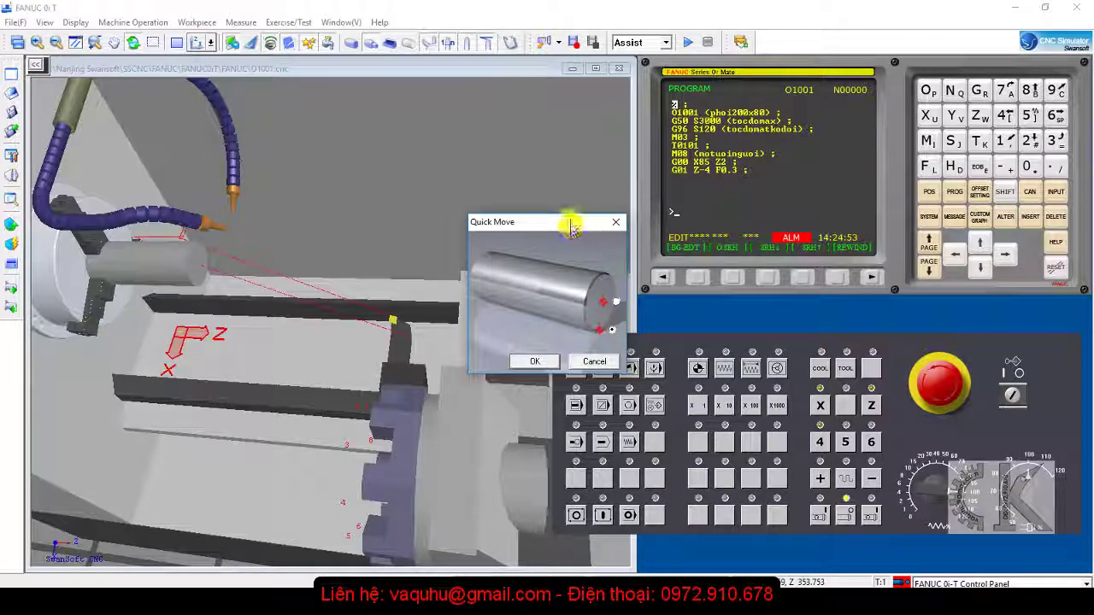
drag(566, 221, 500, 115)
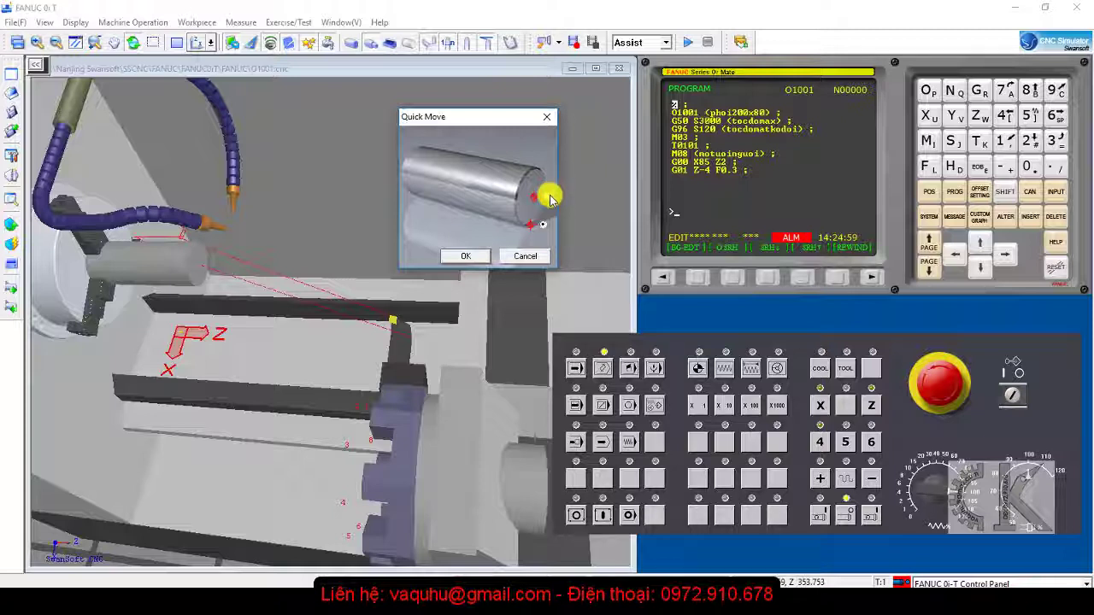
click(544, 225)
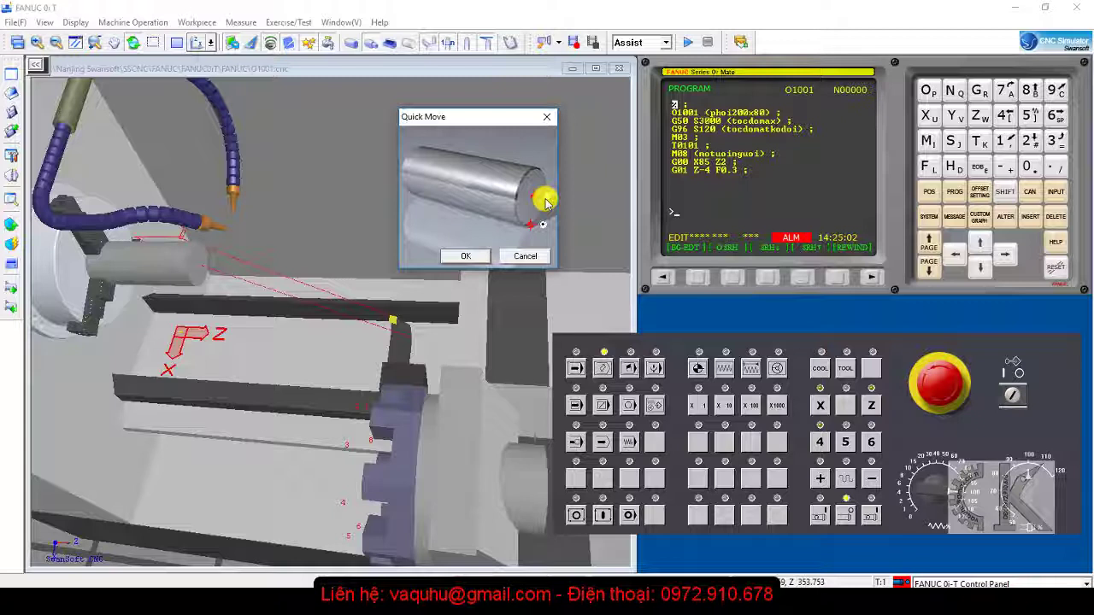
click(545, 200)
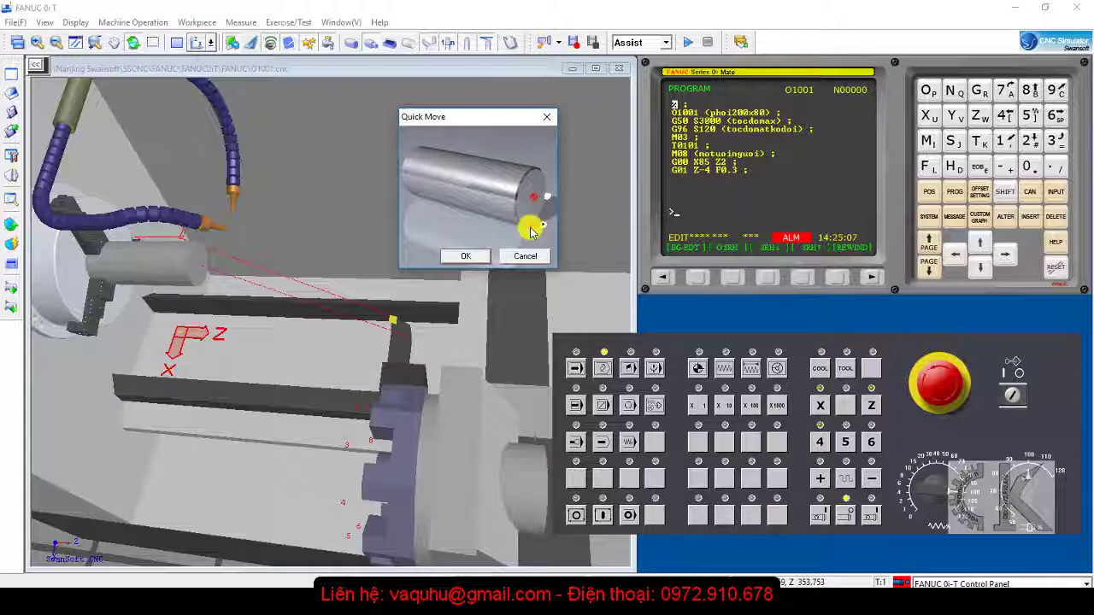
click(542, 225)
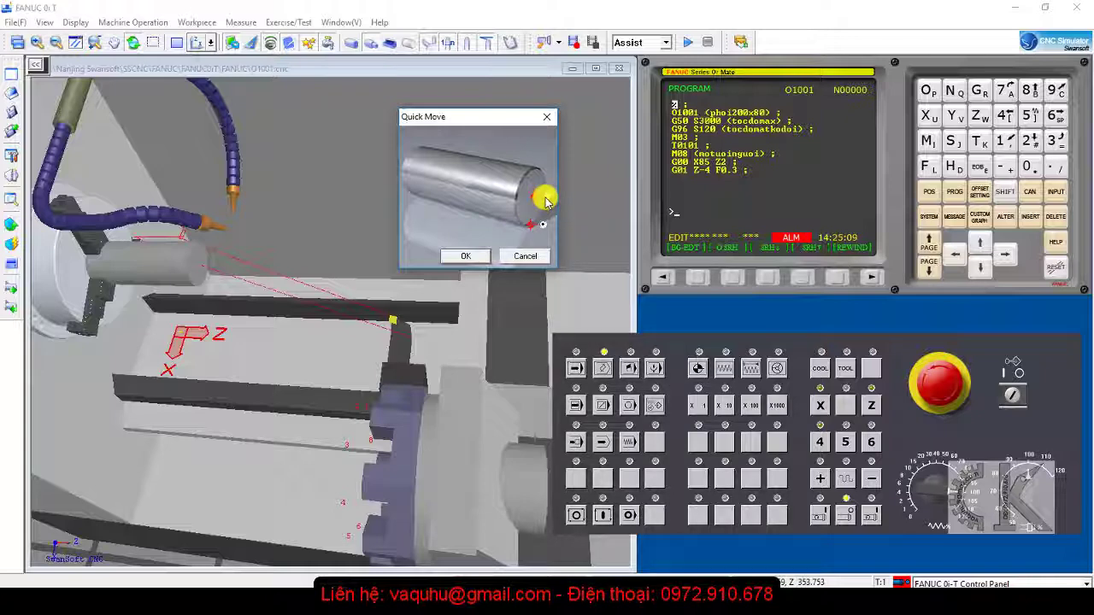
click(546, 200)
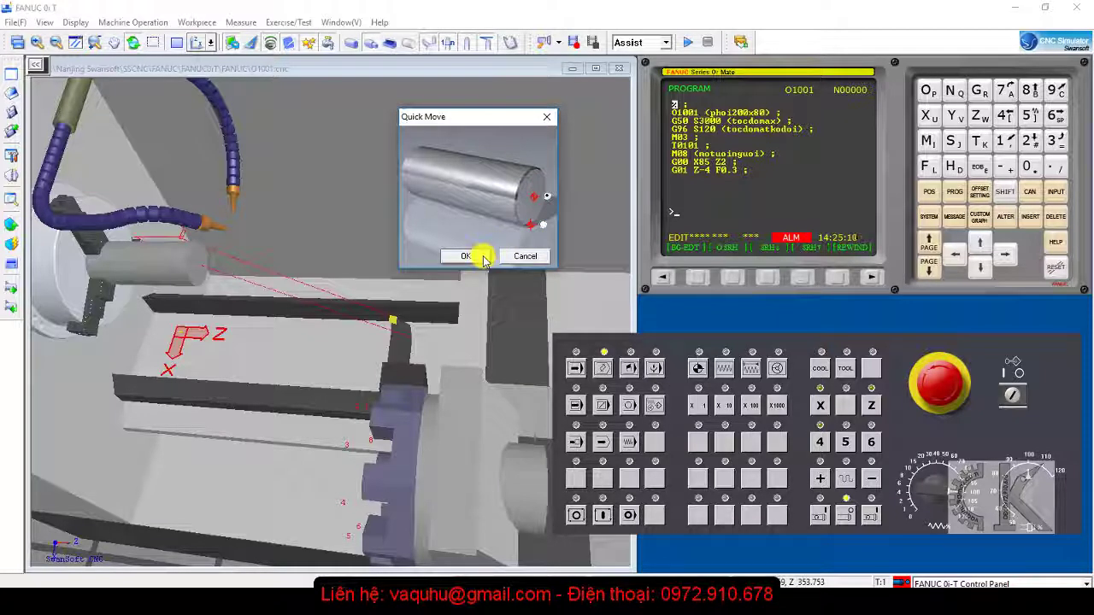
click(465, 256)
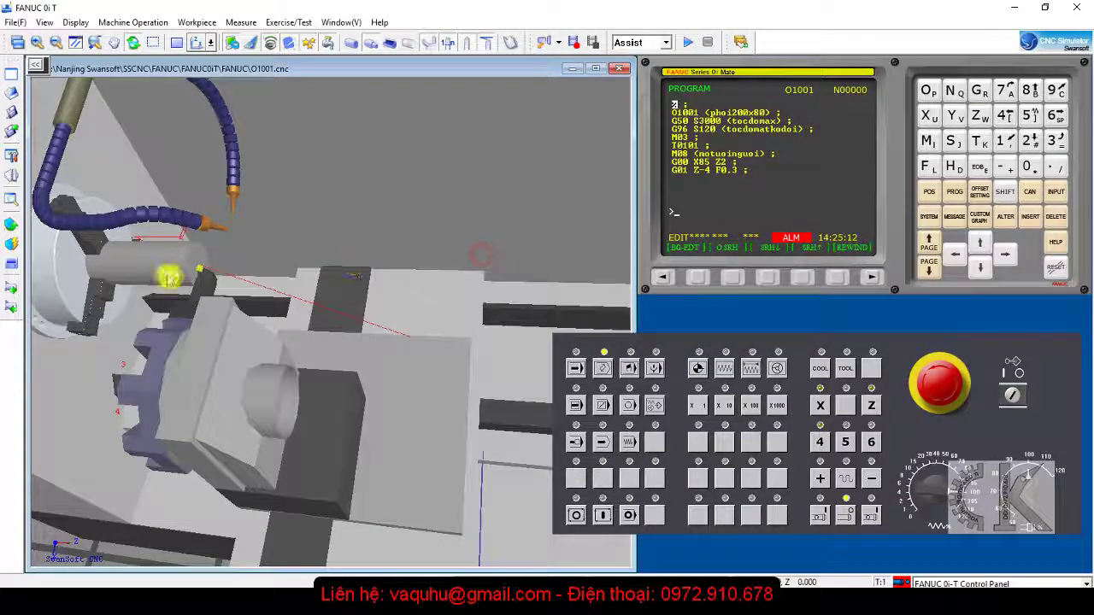
drag(190, 293, 164, 288)
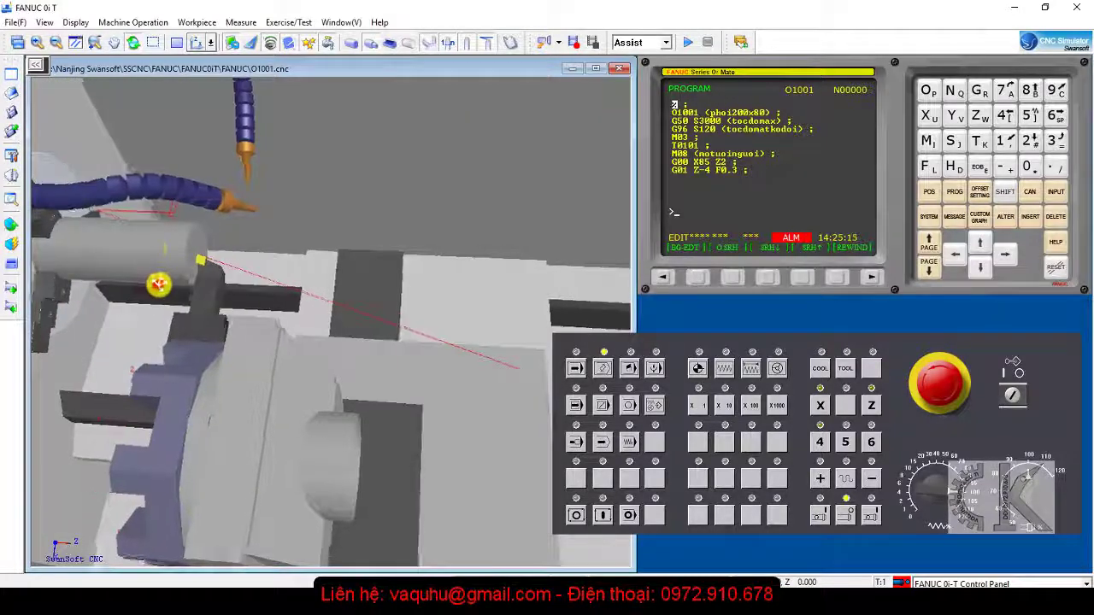
mouse_move(231, 274)
mouse_down()
mouse_move(376, 348)
mouse_move(313, 291)
mouse_move(299, 366)
mouse_move(355, 297)
mouse_move(320, 288)
mouse_move(254, 310)
mouse_move(310, 285)
mouse_move(256, 293)
mouse_move(379, 256)
mouse_up()
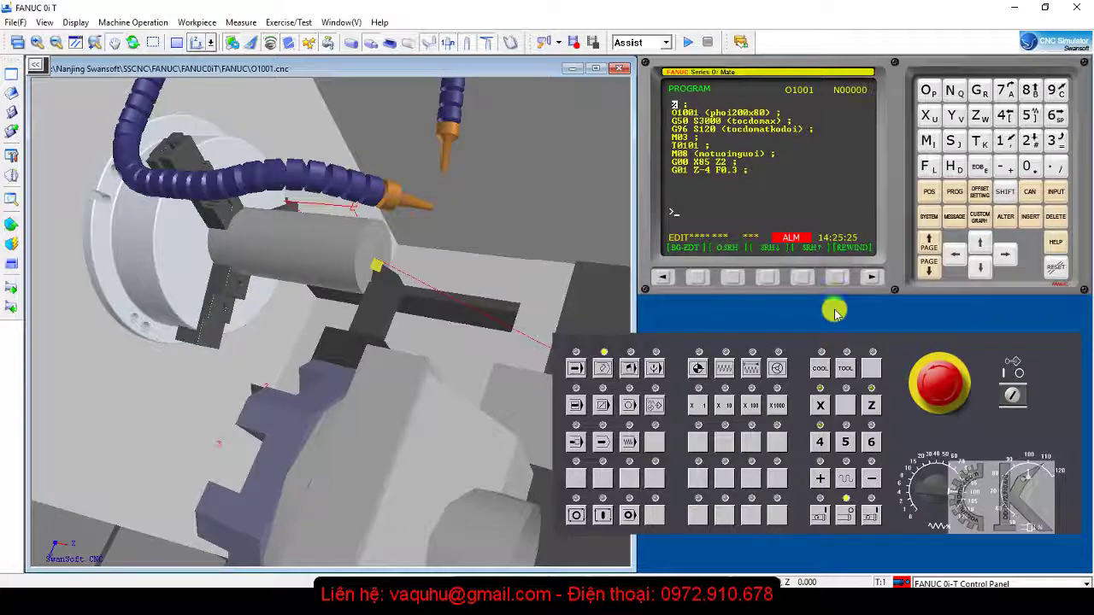
- Zero tool 001's X and Z values on the geometry offset page
click(981, 192)
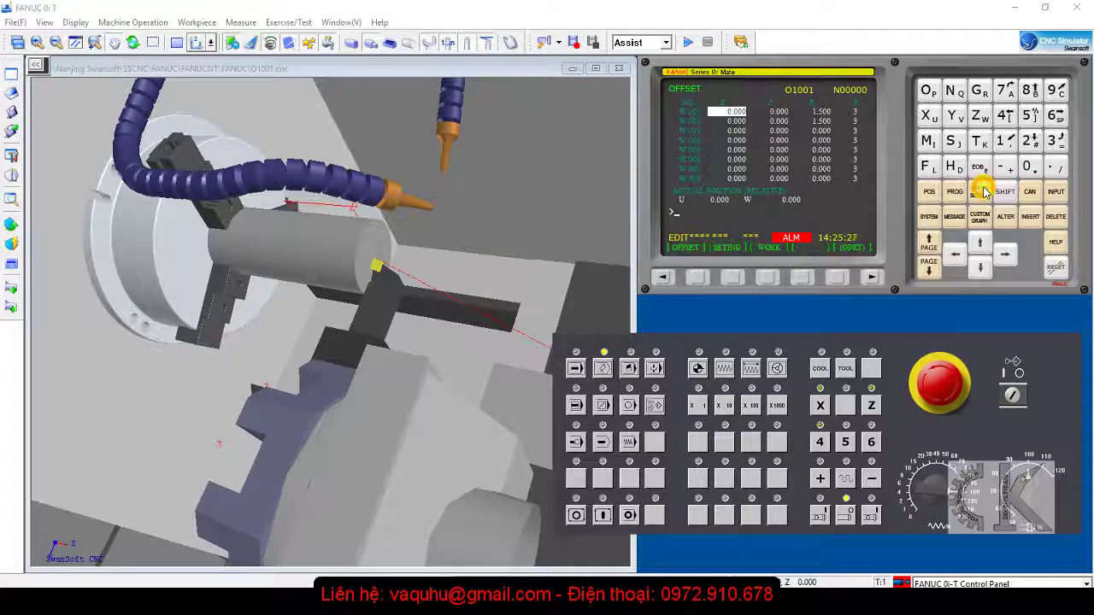
click(691, 280)
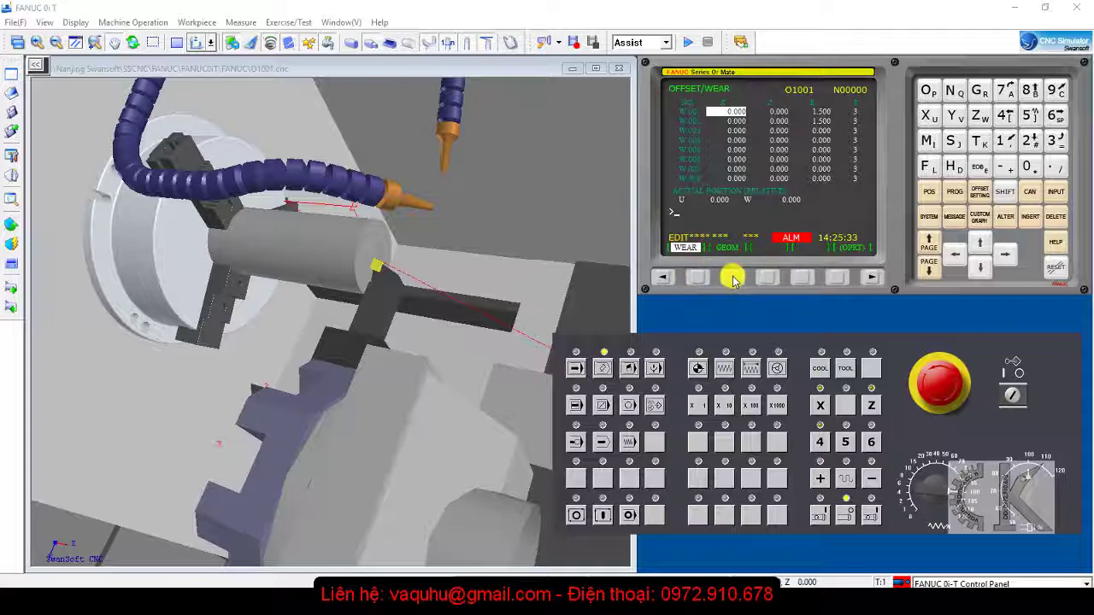
click(732, 278)
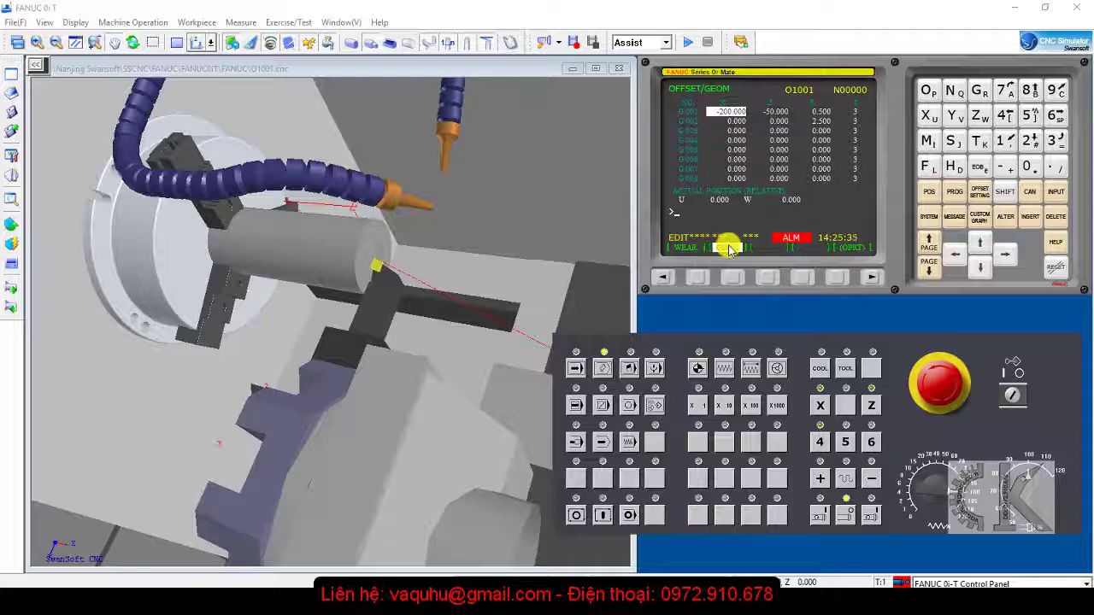
text(X)
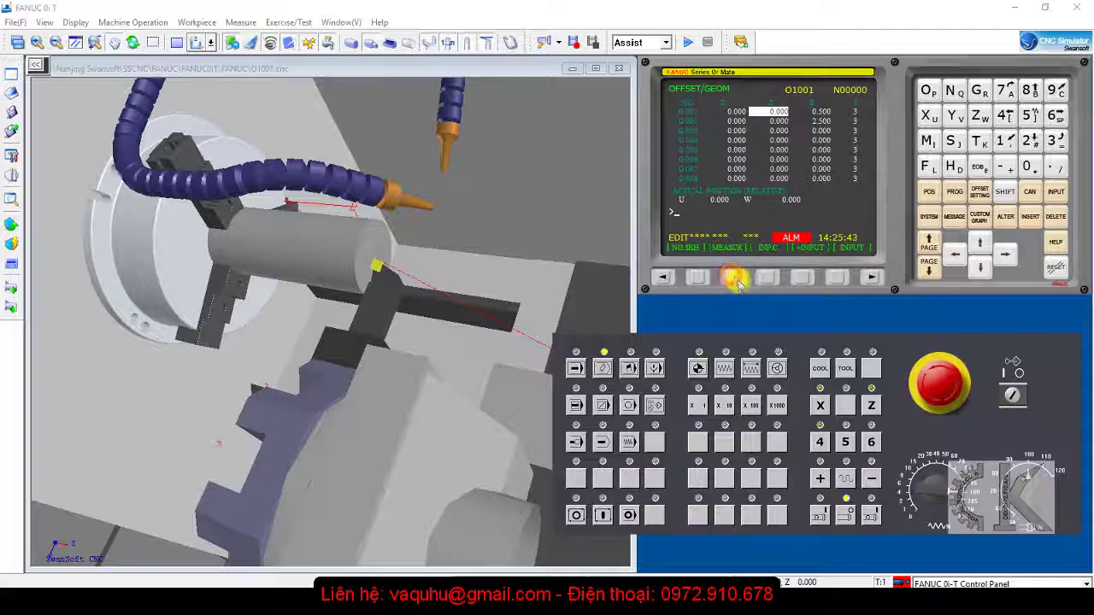
- Switch the control to AUTO mode and bring program O1001 back on screen
click(579, 368)
mouse_move(356, 305)
mouse_down()
mouse_move(407, 293)
mouse_move(453, 316)
mouse_move(465, 305)
mouse_up()
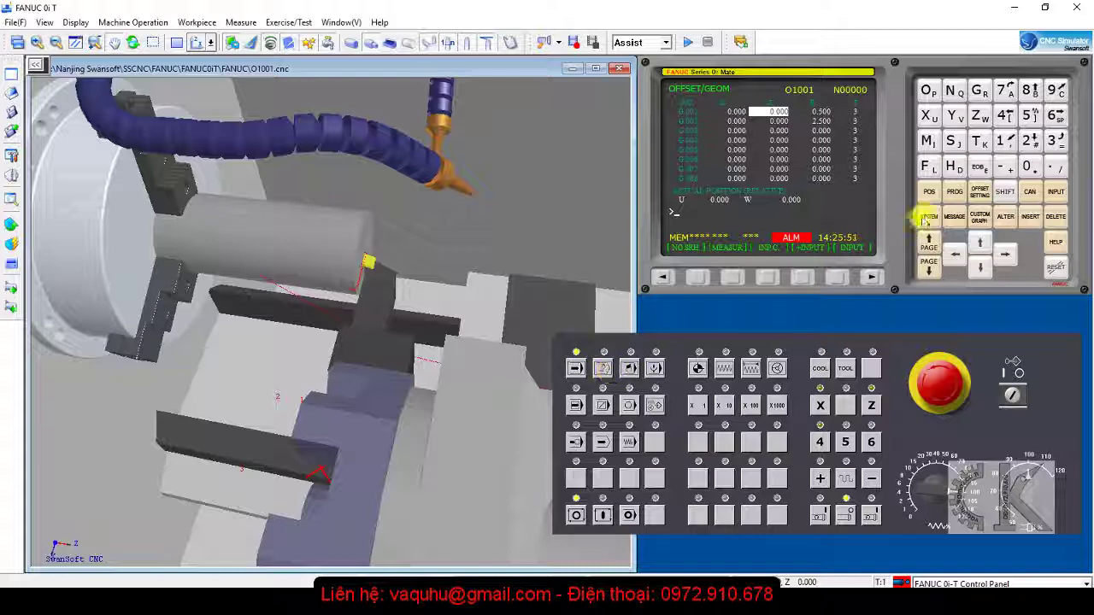
click(953, 193)
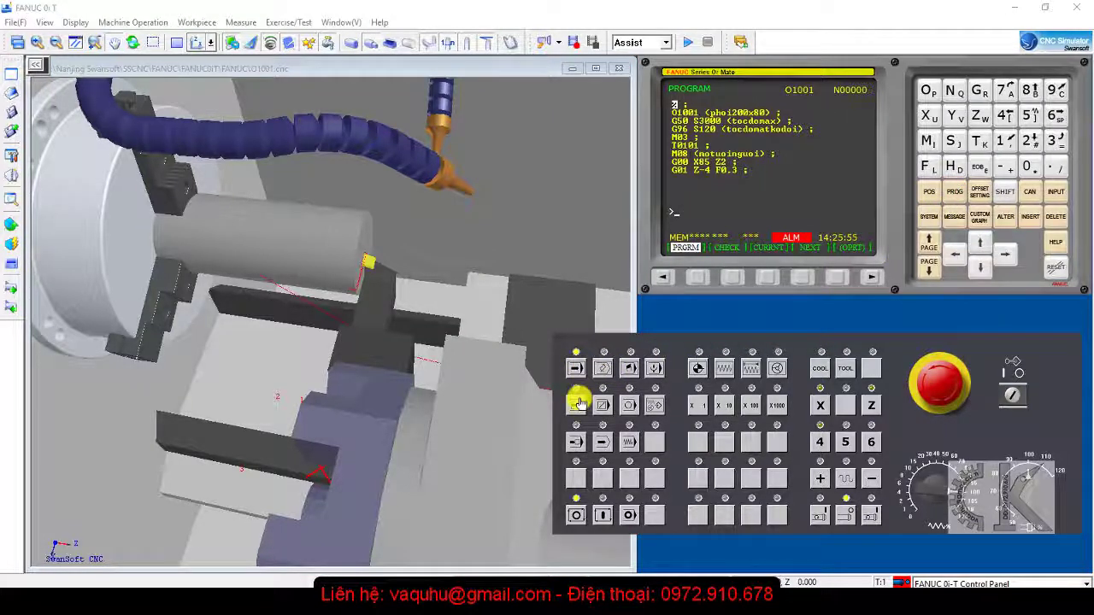
- In REF mode, home the Z axis and then the X axis to the reference point
mouse_move(419, 409)
mouse_down()
mouse_move(421, 365)
mouse_move(407, 385)
mouse_move(391, 359)
mouse_move(401, 313)
mouse_up()
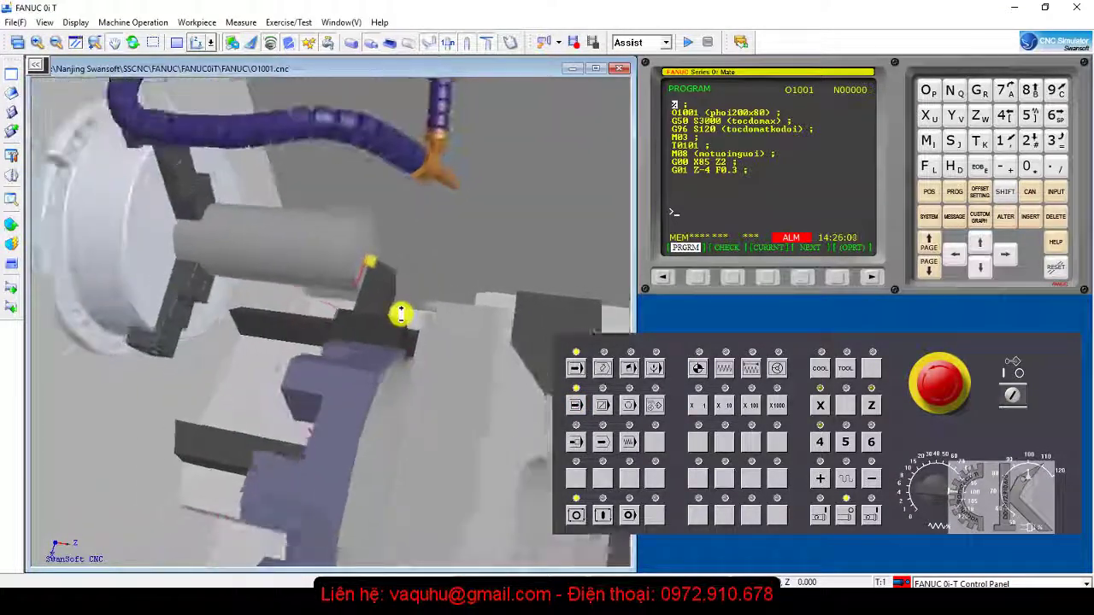
click(697, 369)
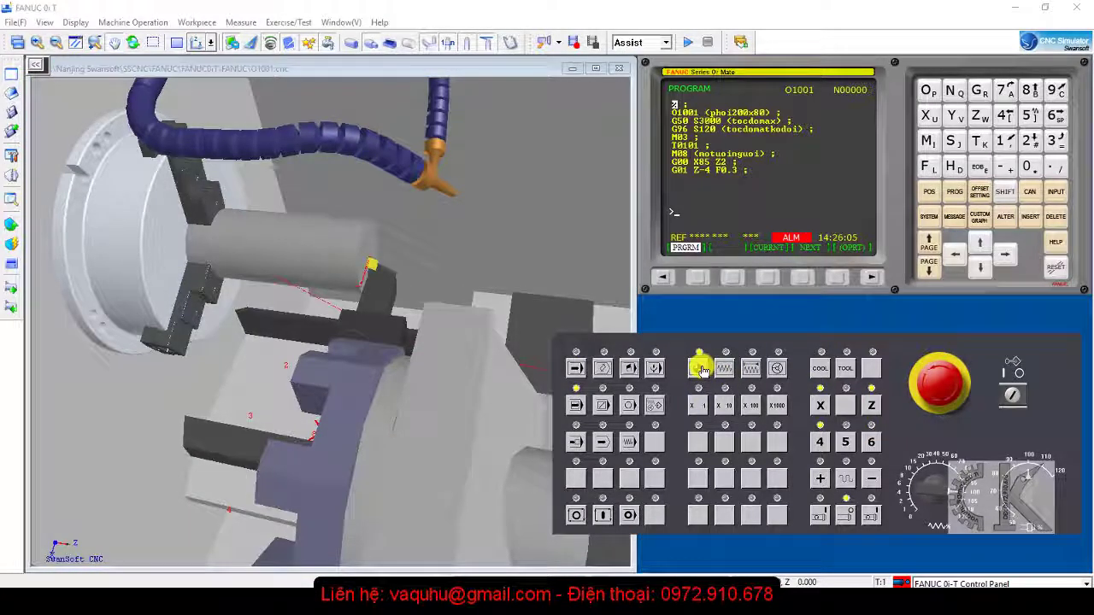
click(870, 405)
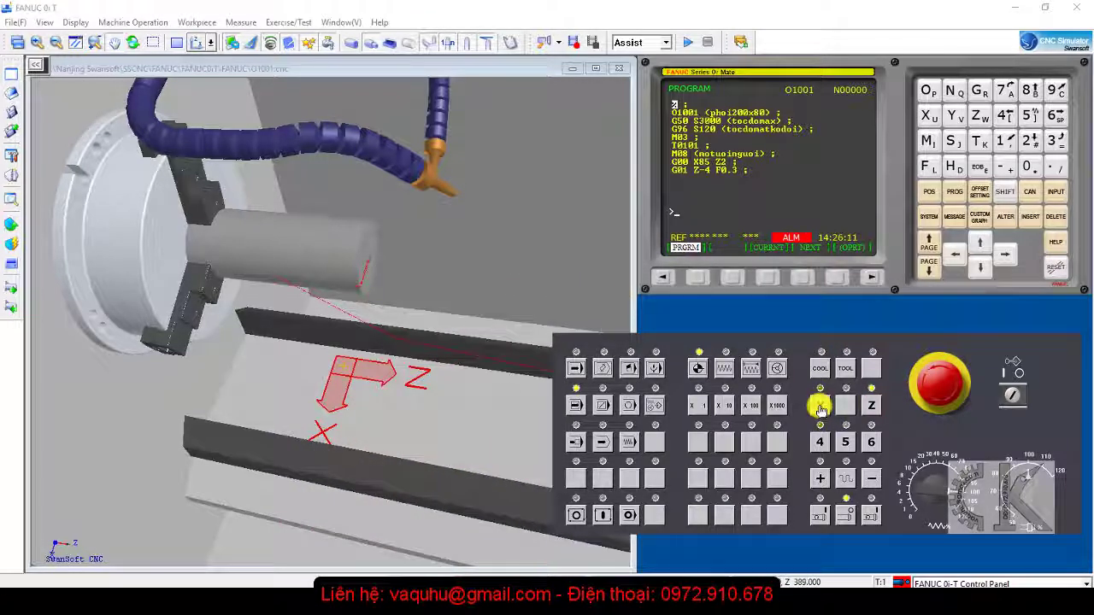
click(819, 407)
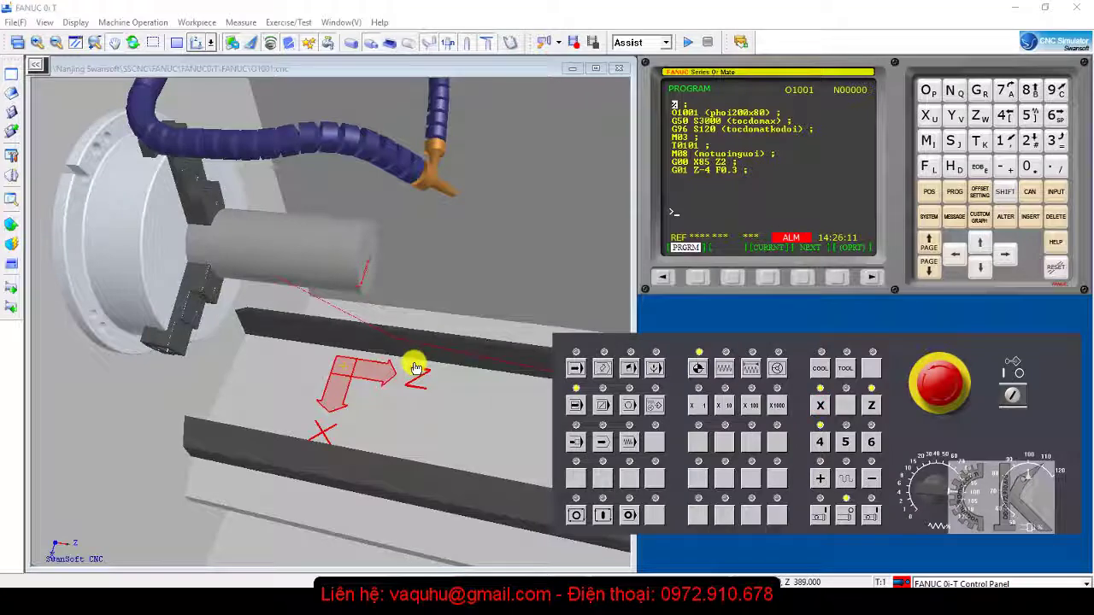
scroll(432, 369, down, 2)
mouse_move(436, 358)
mouse_down()
mouse_move(393, 257)
mouse_move(398, 264)
mouse_up()
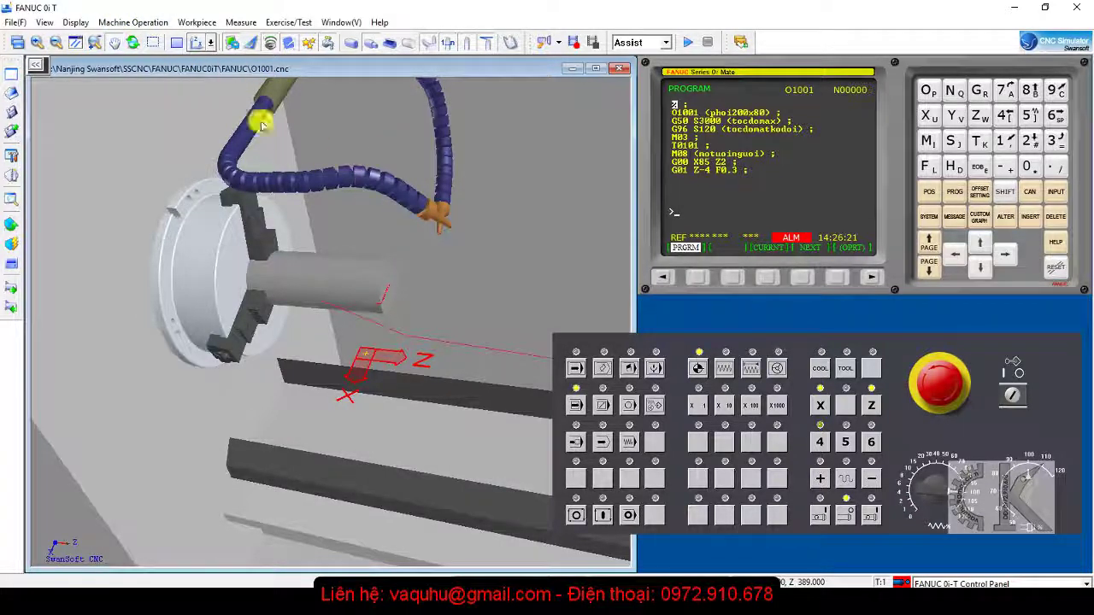
click(139, 22)
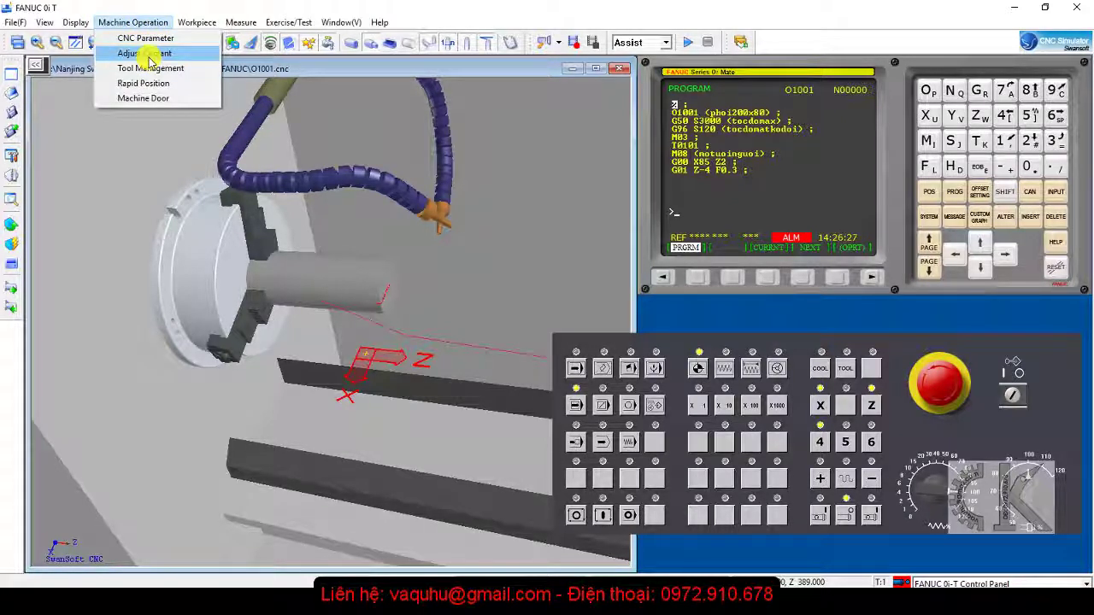
- Open Adjust Coolant and shorten and re-angle coolant pipe 1 toward the workpiece
click(147, 54)
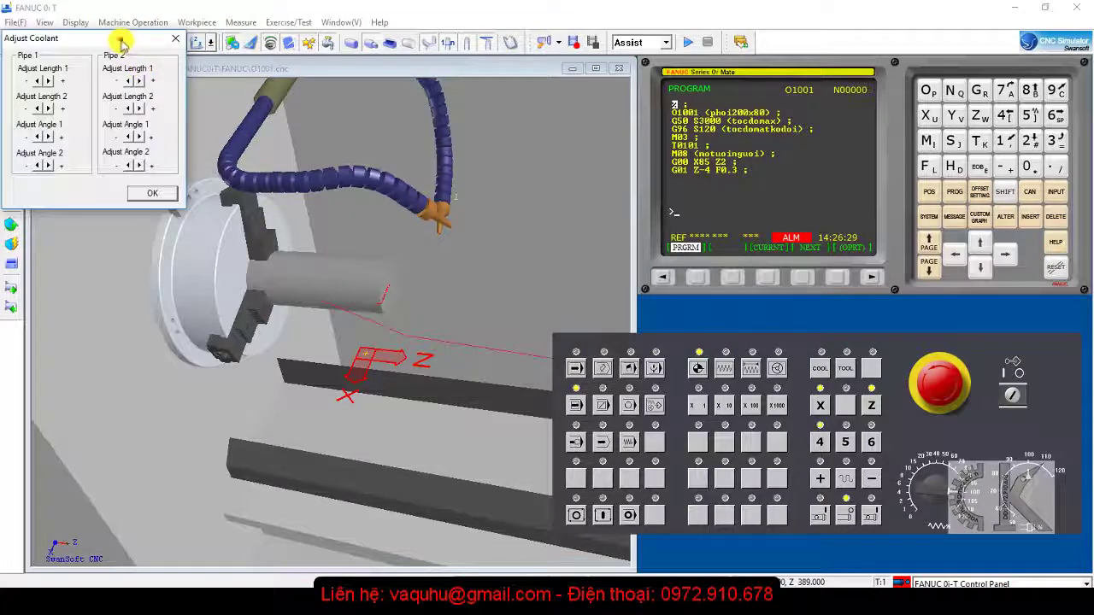
drag(122, 43, 393, 280)
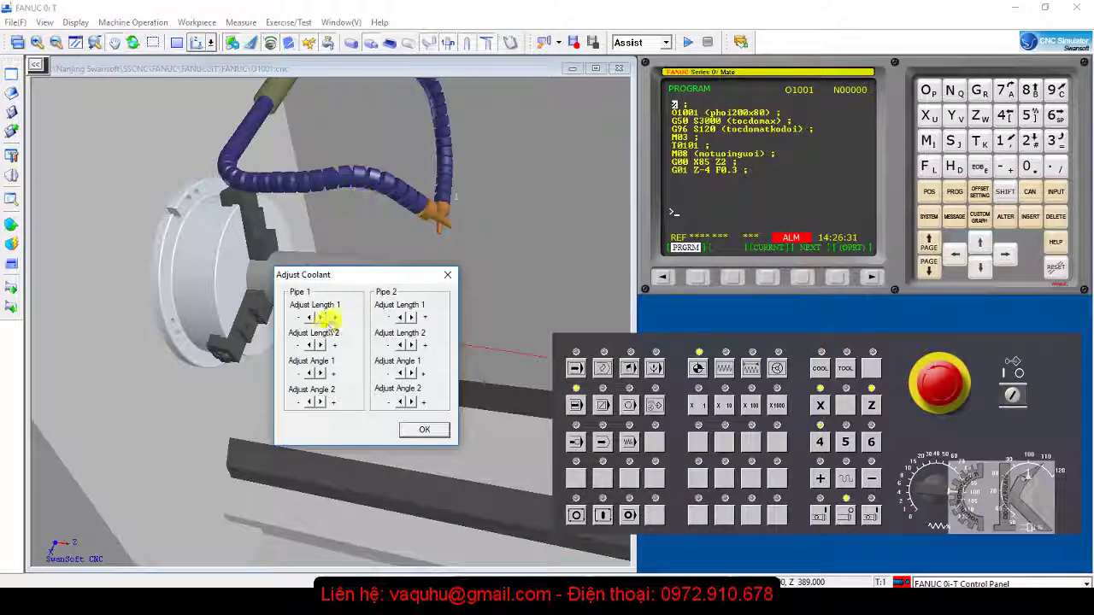
click(312, 318)
click(312, 318)
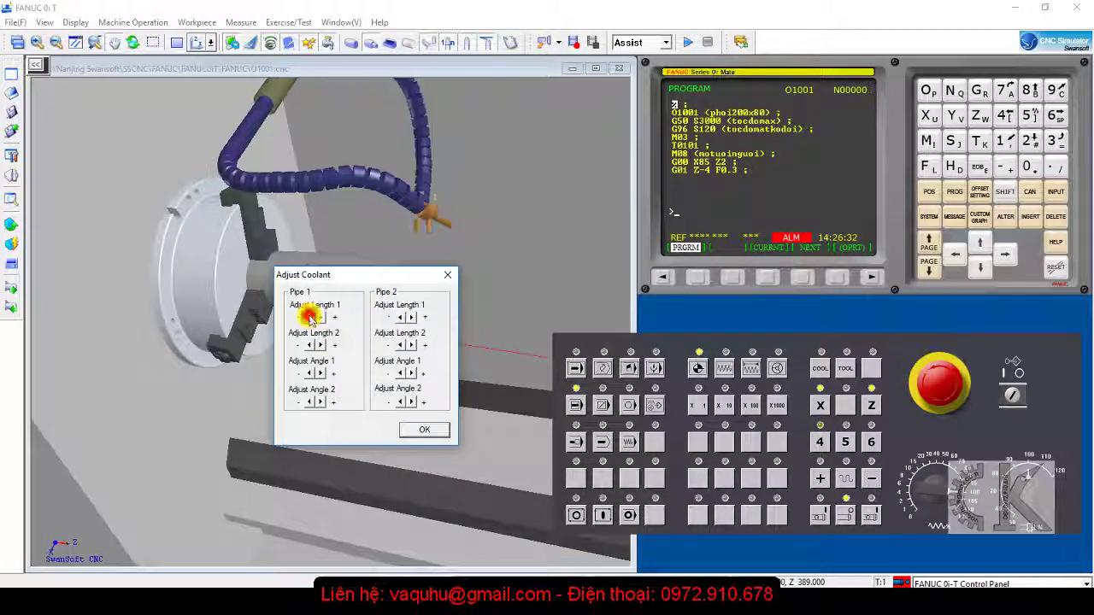
click(312, 318)
drag(359, 275, 384, 338)
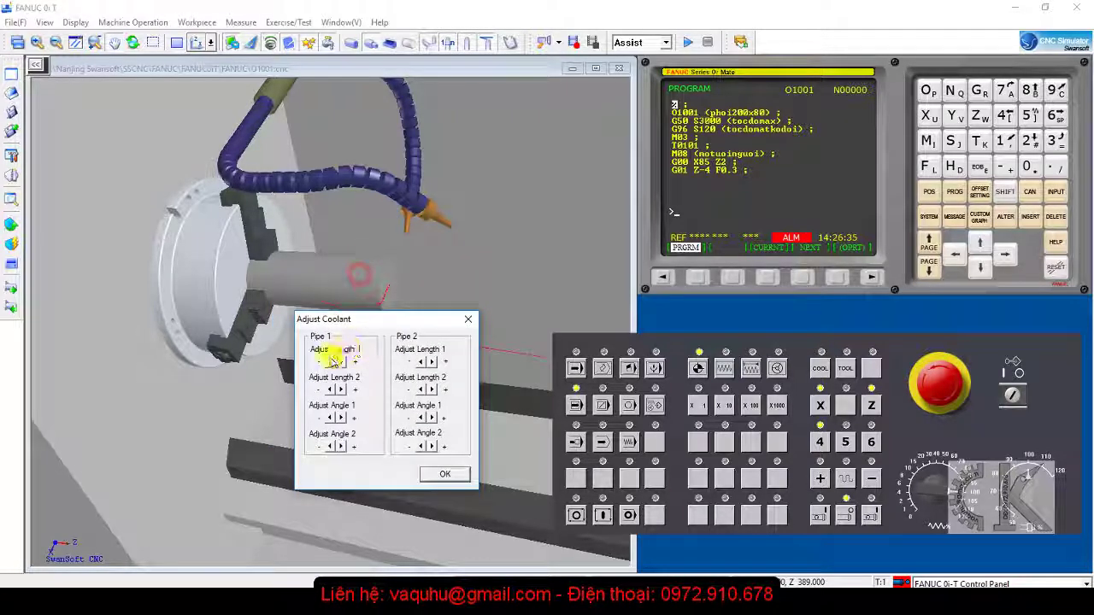
click(333, 363)
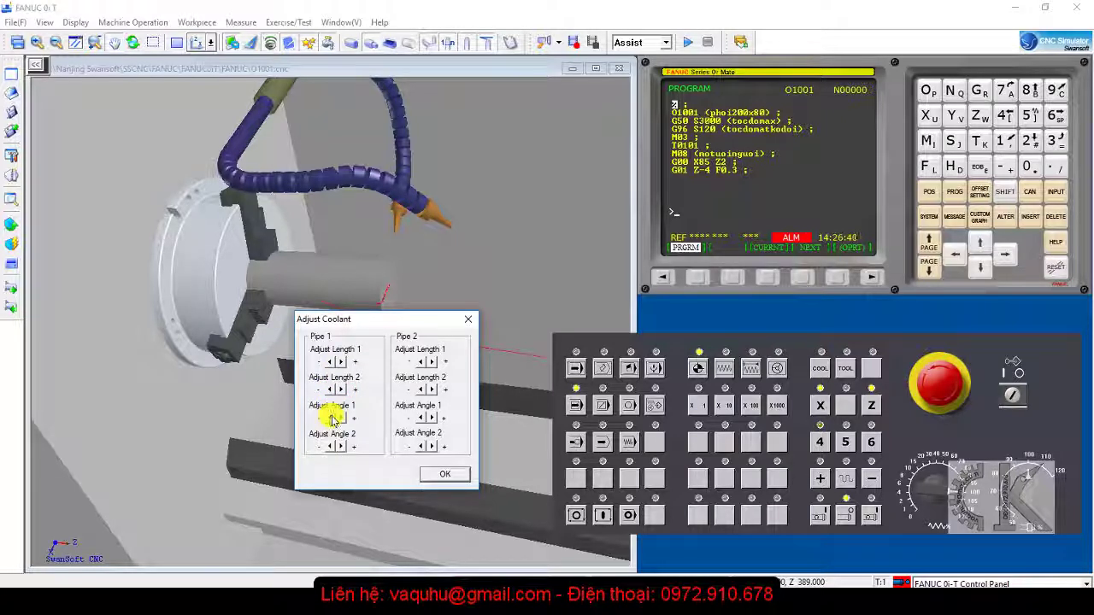
click(330, 417)
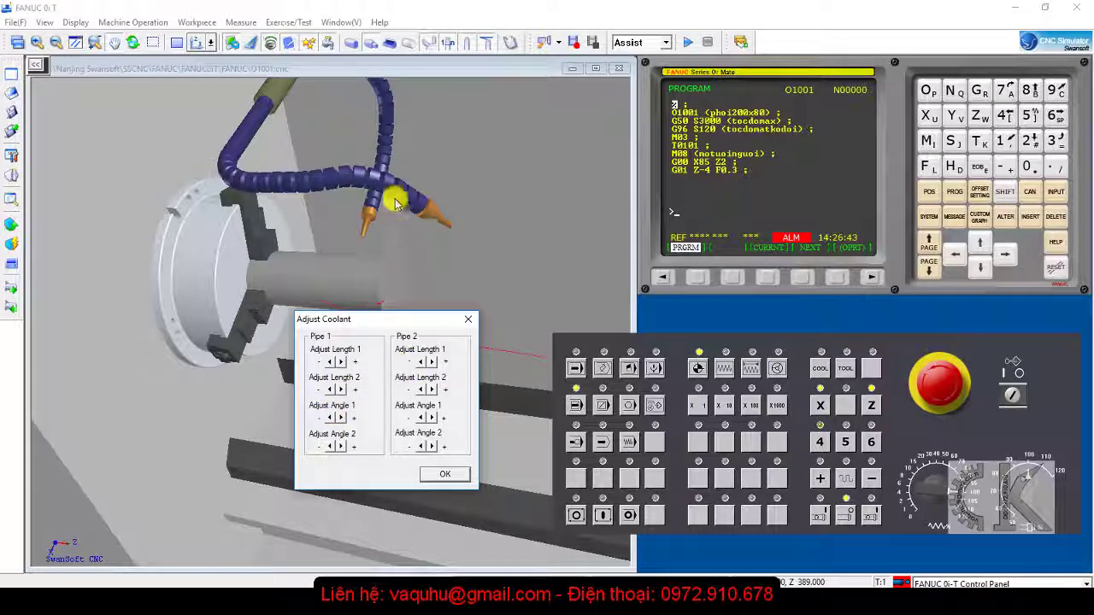
- Shorten pipe 2 and tune both its bend angles until the nozzle aims at the bar
click(420, 362)
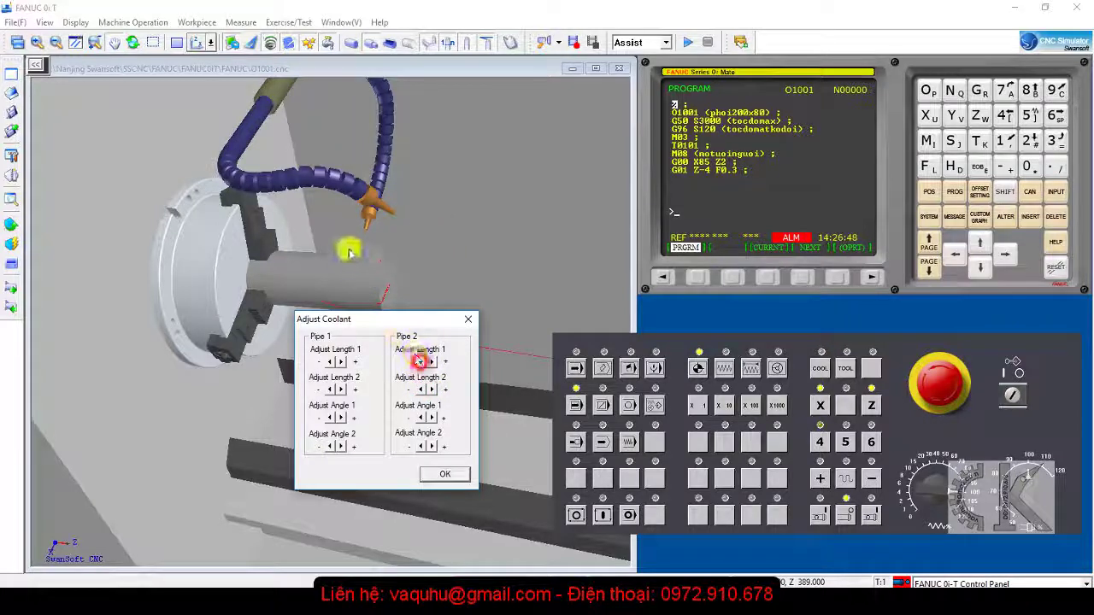
drag(350, 244, 340, 195)
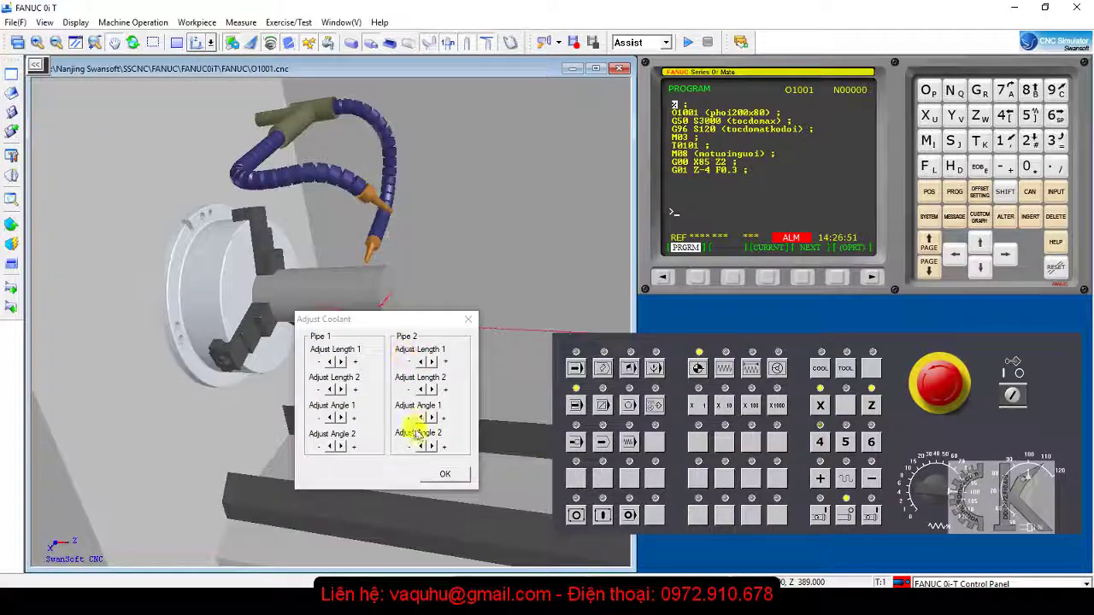
click(420, 417)
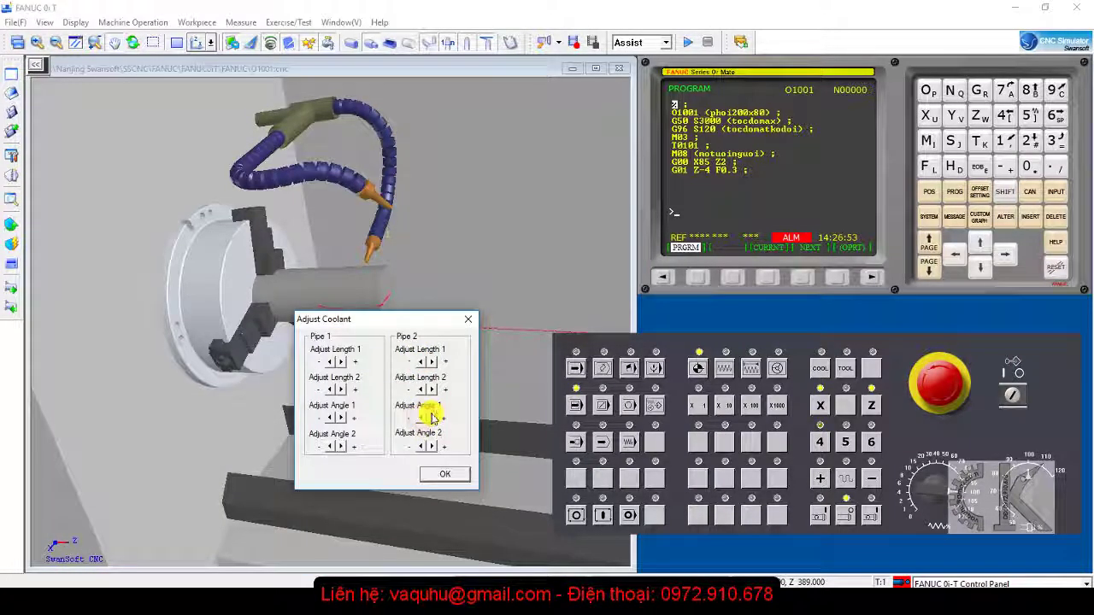
click(431, 417)
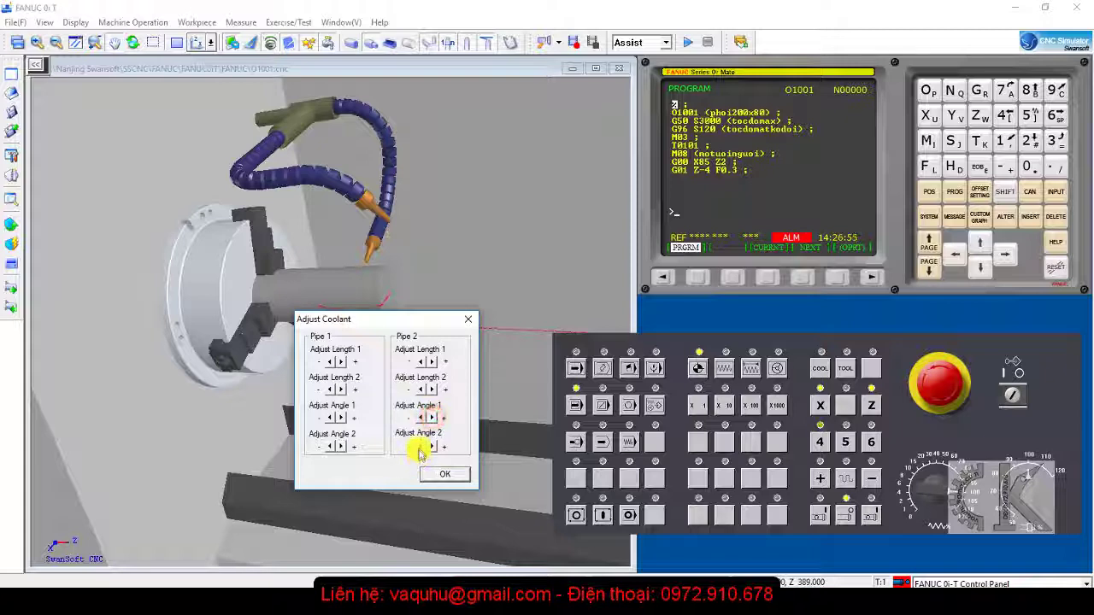
click(420, 446)
mouse_move(366, 251)
mouse_down()
mouse_move(402, 187)
mouse_move(484, 122)
mouse_move(416, 90)
mouse_move(317, 200)
mouse_move(342, 232)
mouse_up()
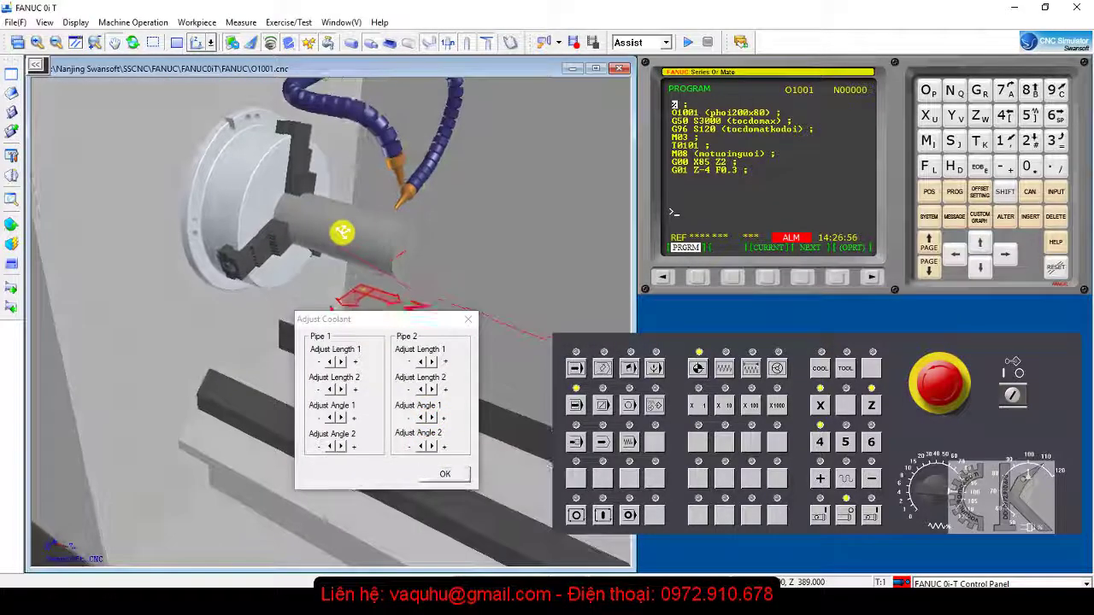
click(423, 446)
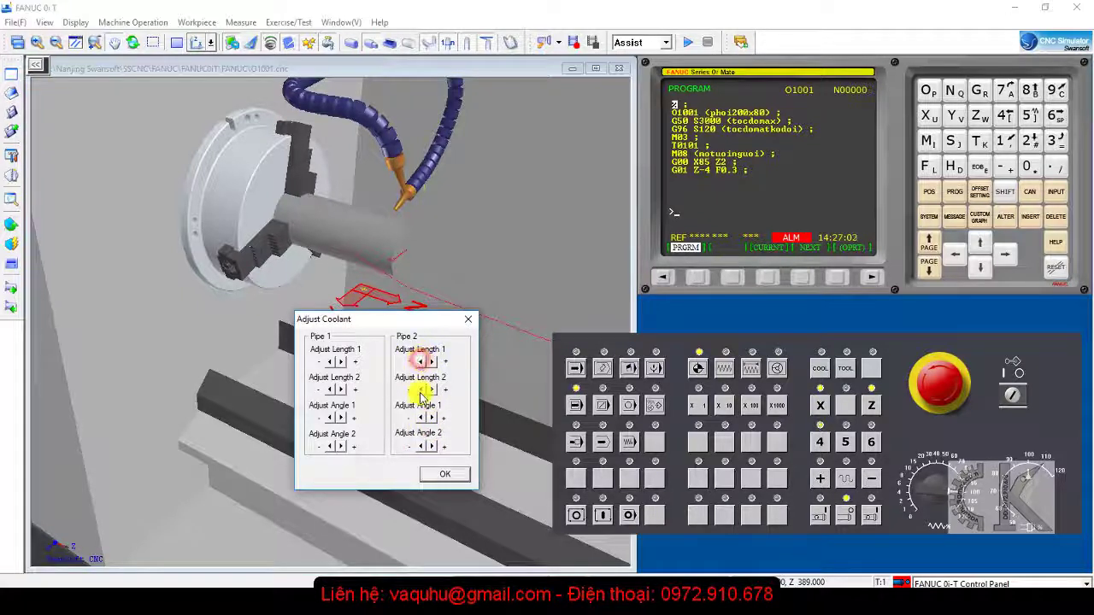
click(423, 418)
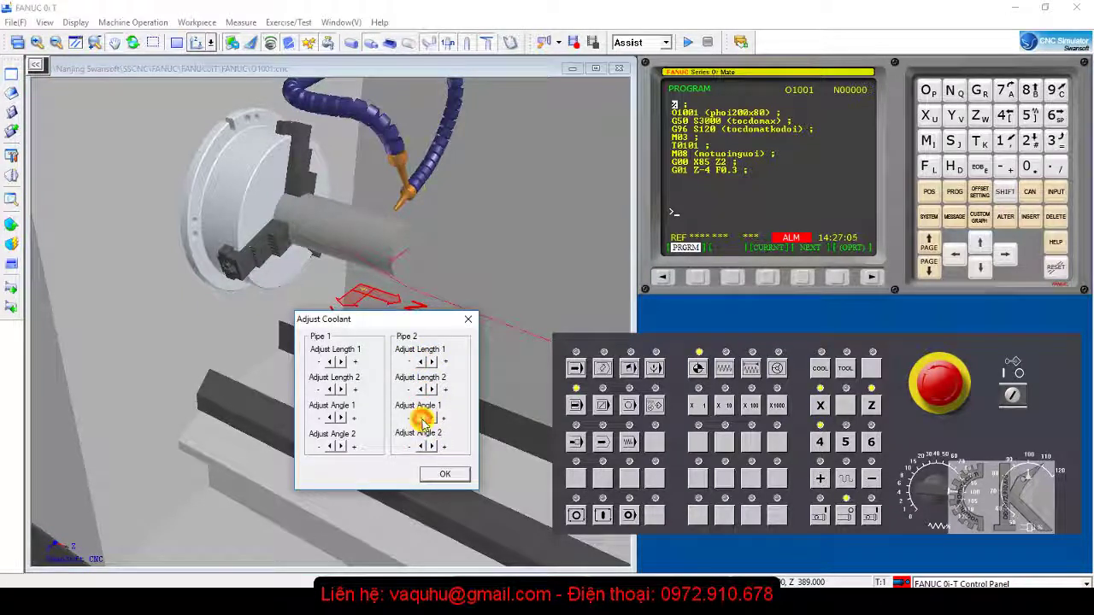
click(425, 447)
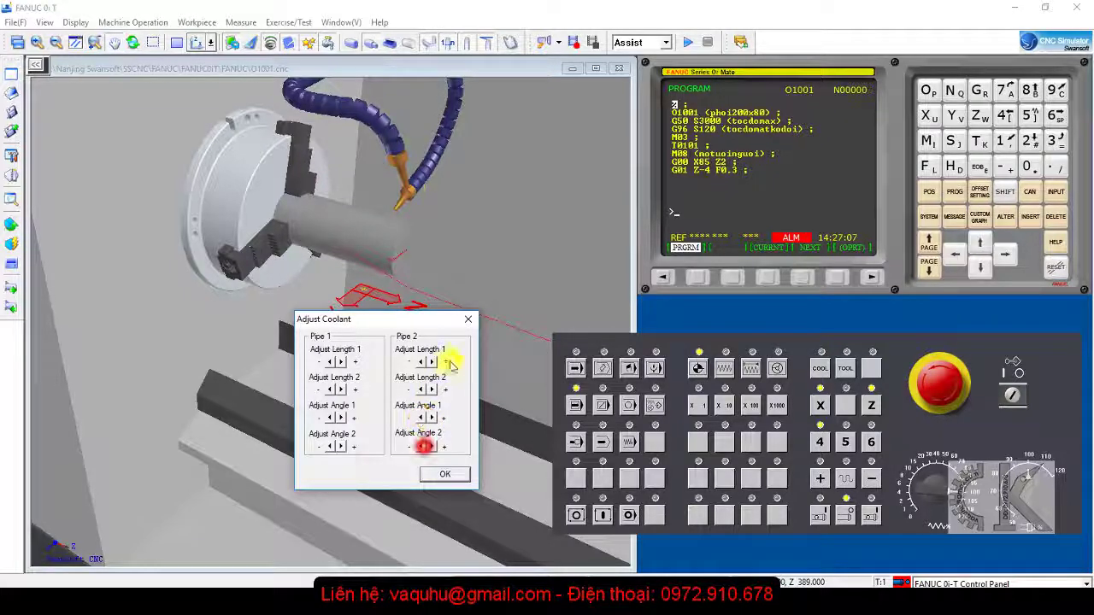
- Accept the coolant settings, switch to MEM mode, and step through blocks O1001 and G50 S3000
click(444, 474)
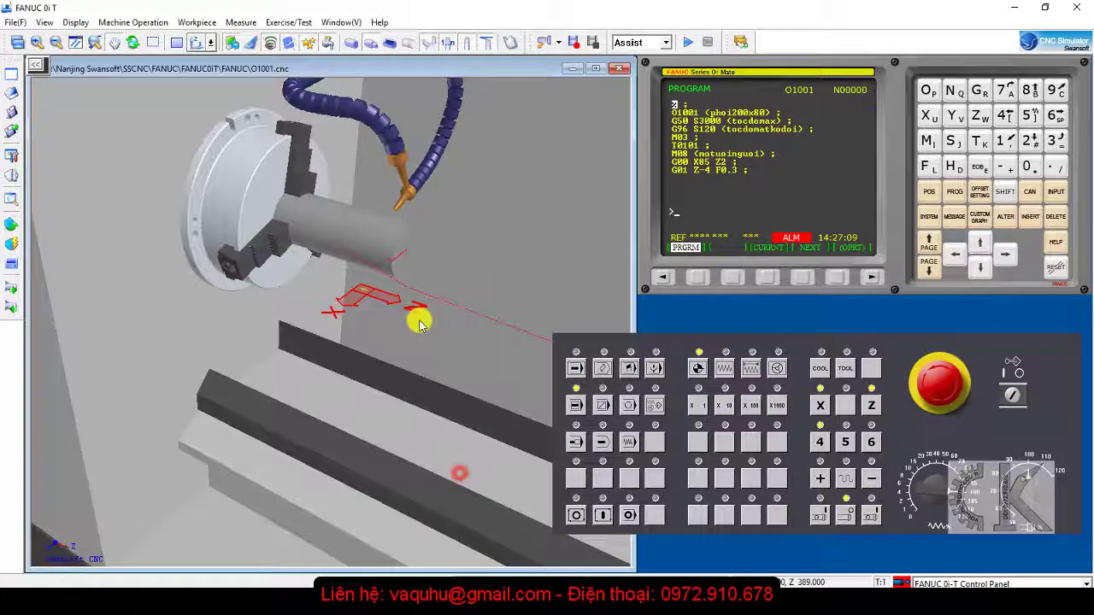
mouse_move(415, 317)
mouse_down()
mouse_move(404, 289)
mouse_move(382, 291)
mouse_up()
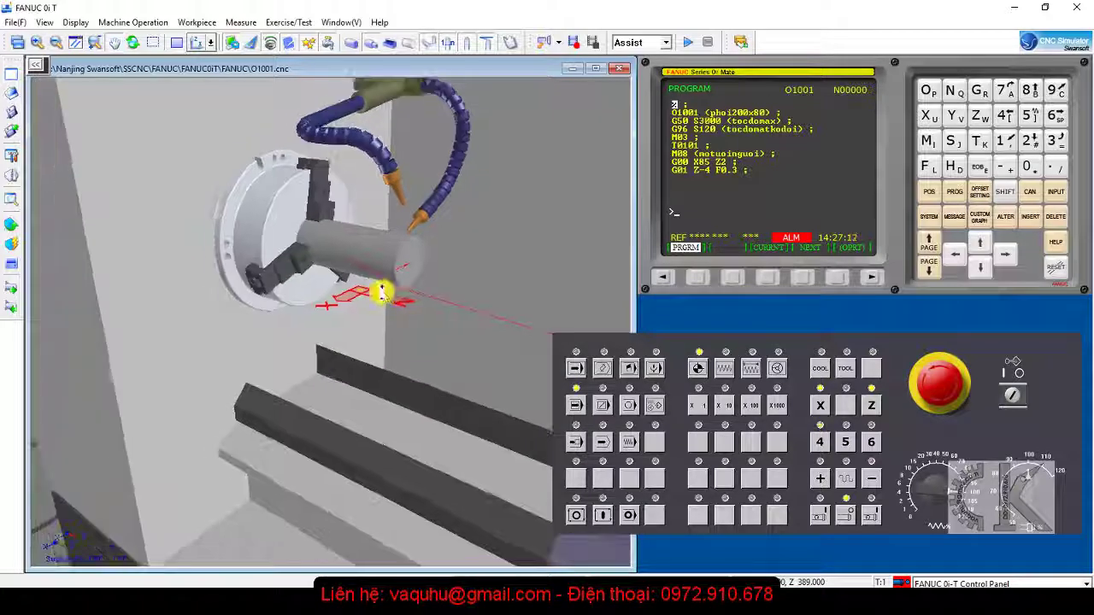
click(571, 369)
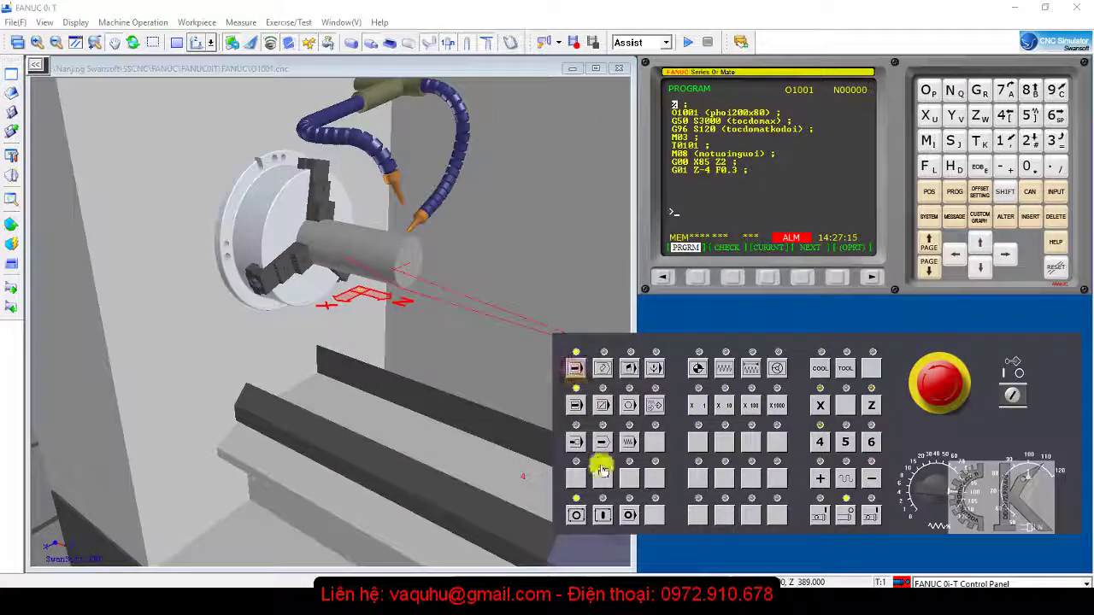
click(606, 518)
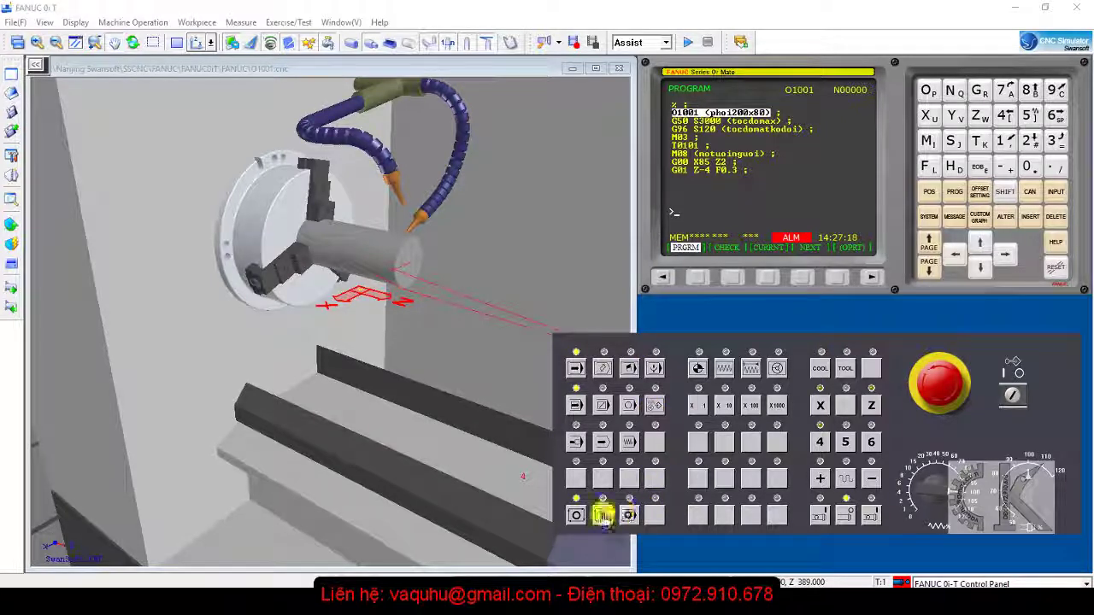
click(604, 516)
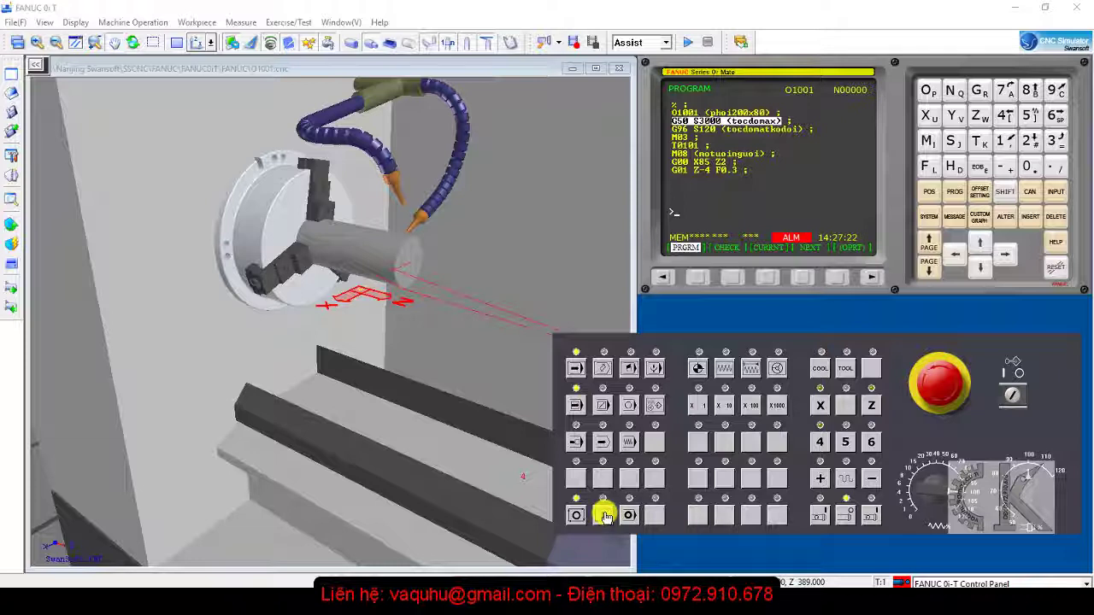
- Single-step G96 S120, M03, T0101, M08 and G00 X85 Z2, bringing the turret to Z 2.000
click(604, 516)
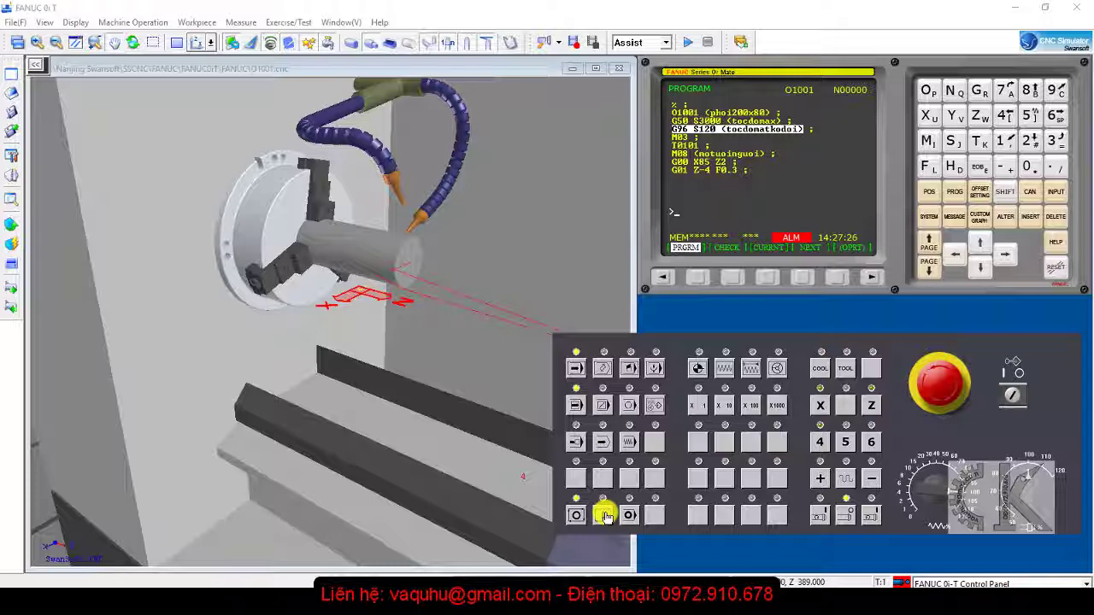
click(604, 516)
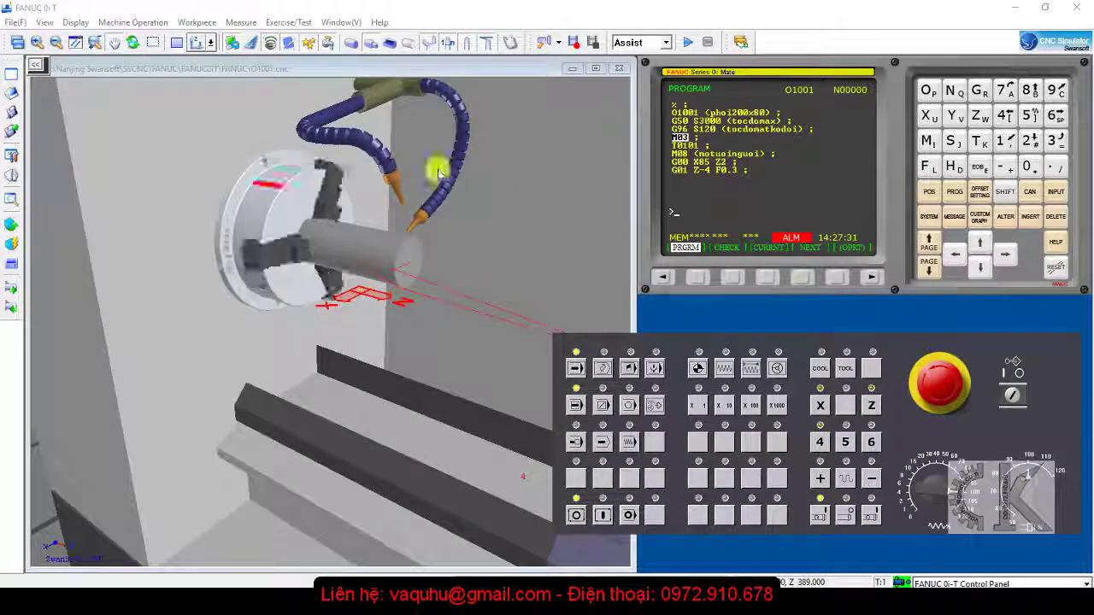
click(606, 514)
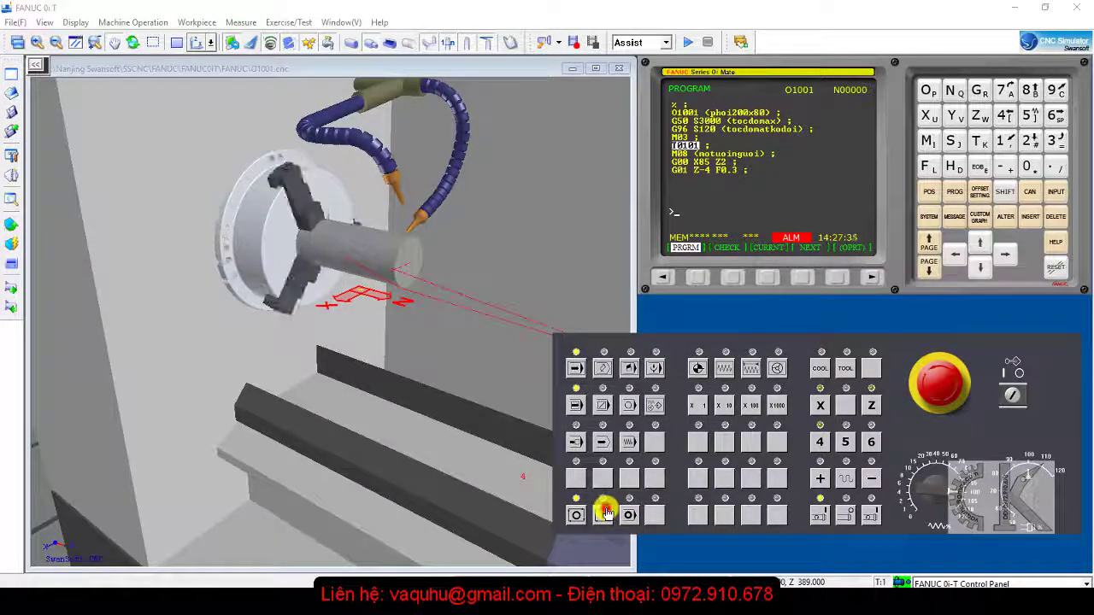
click(606, 513)
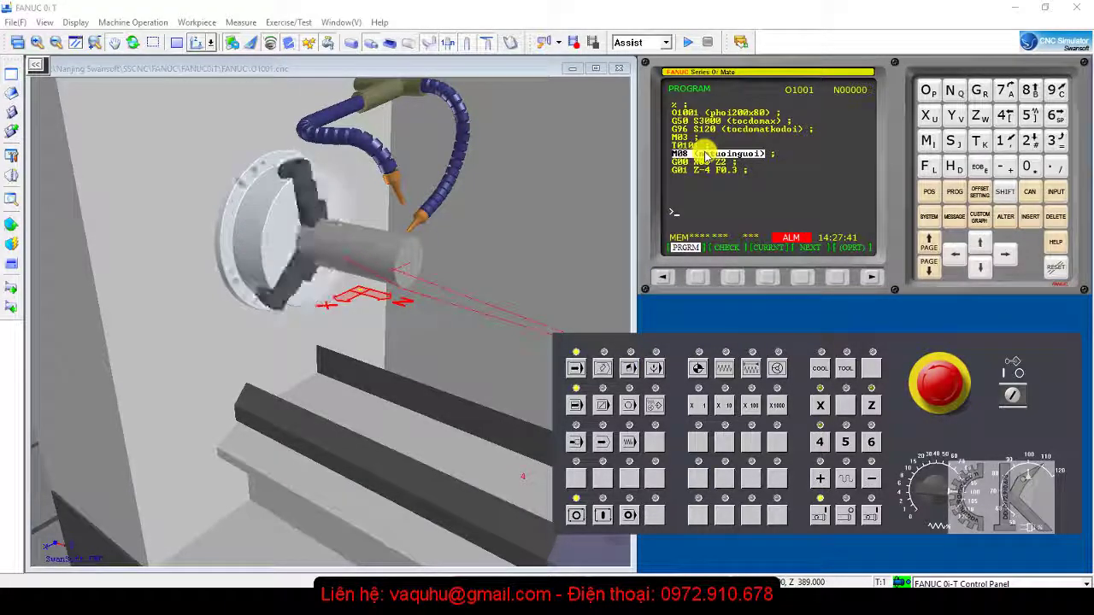
click(603, 517)
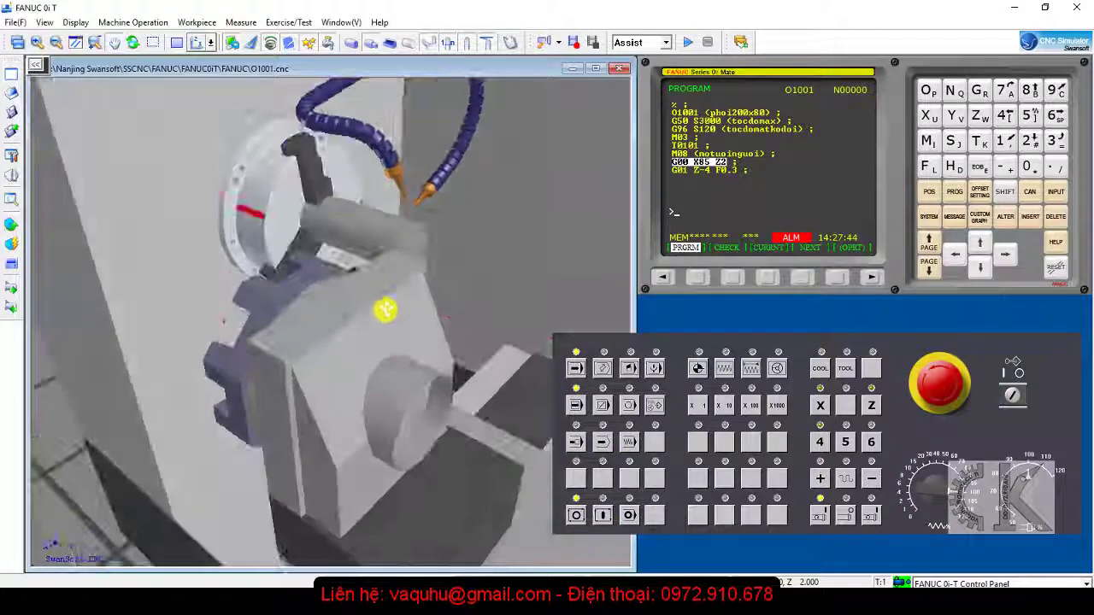
- Rotate the 3D view to inspect the turret sitting at Z 2.000 beside the workpiece
drag(397, 267, 379, 334)
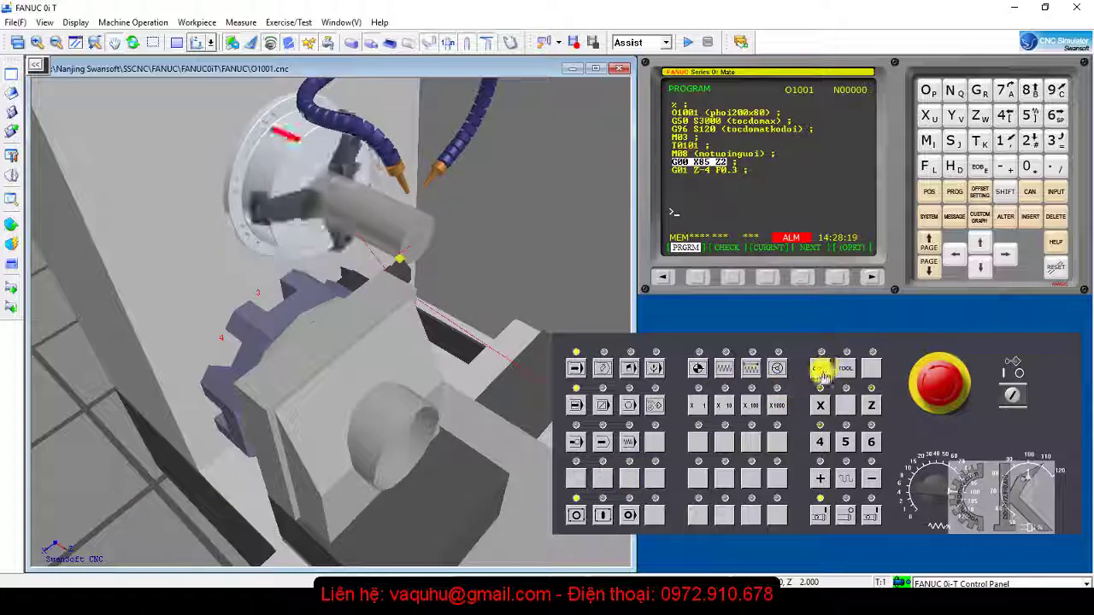
- Switch coolant on and single-step the G01 Z-4 F0.3 feed and G01 X-2 facing cut
click(820, 373)
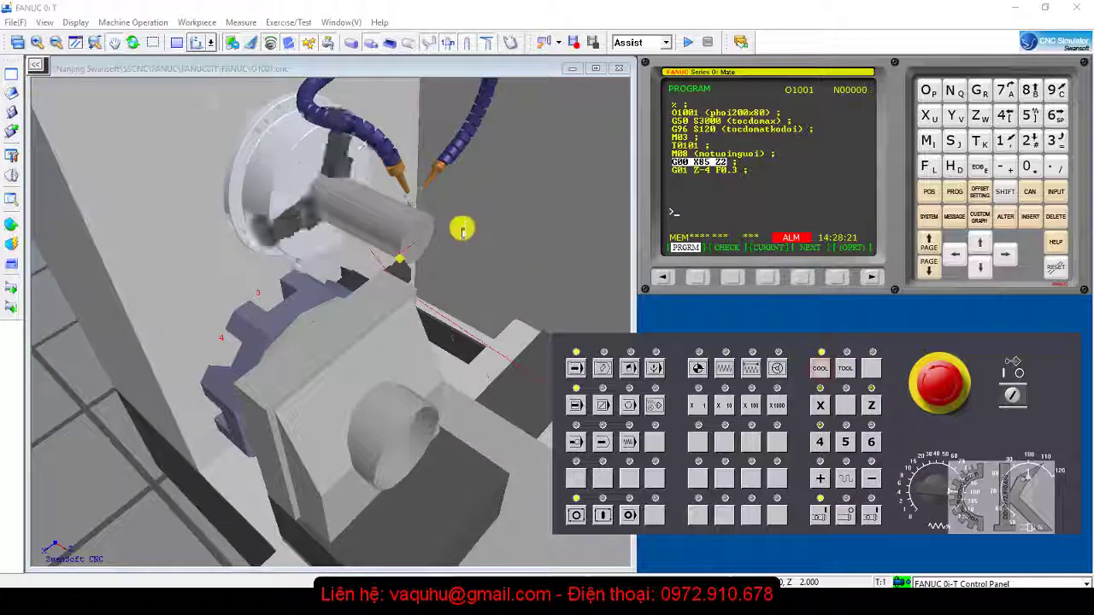
scroll(428, 210, up, 2)
scroll(427, 209, up, 2)
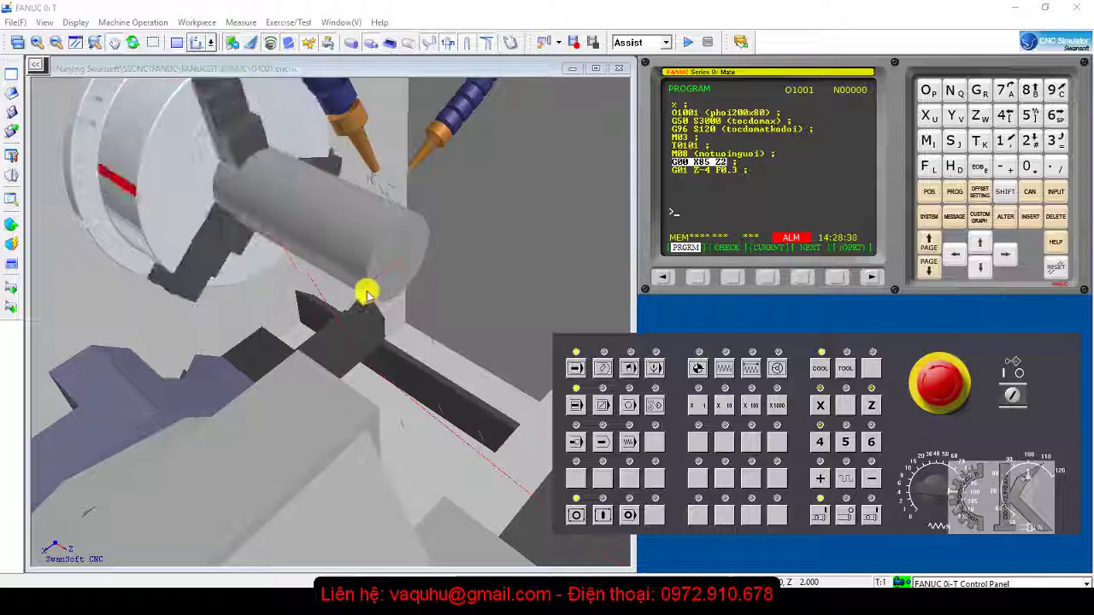
click(605, 514)
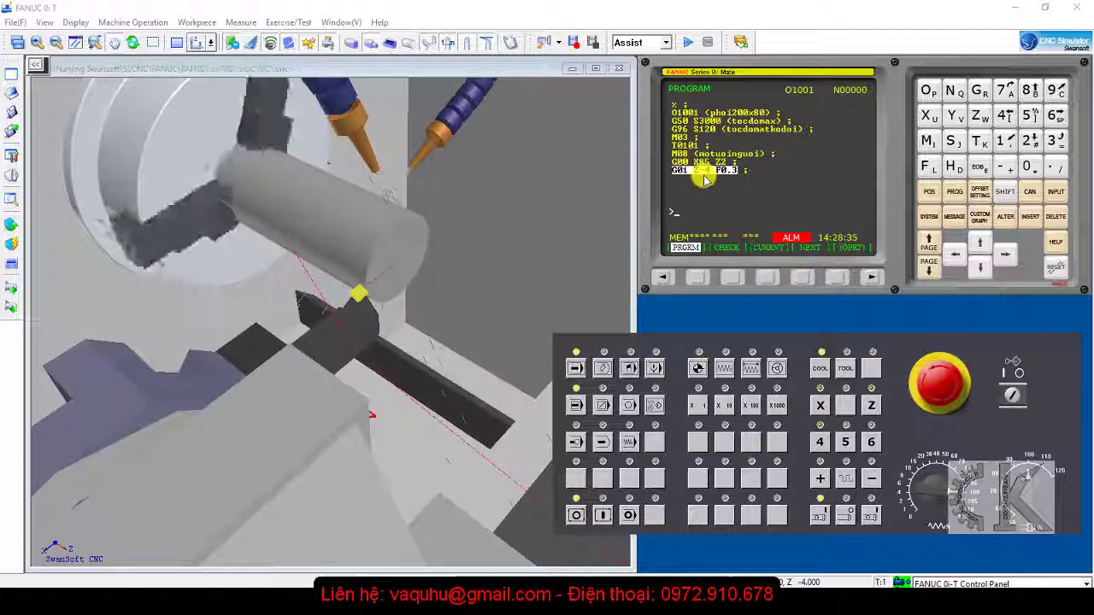
click(601, 515)
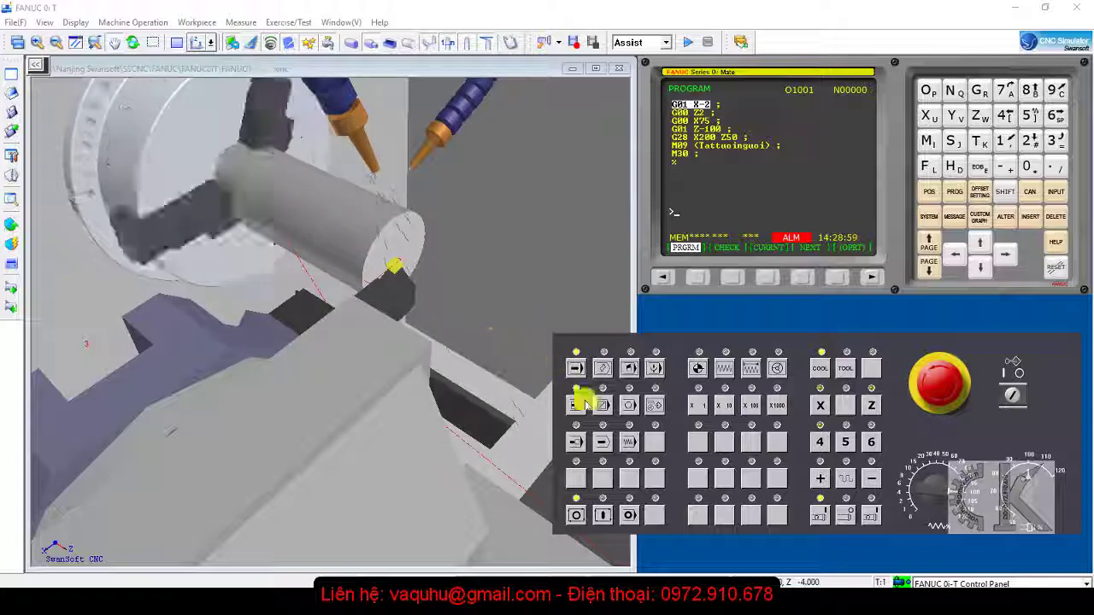
- Single-step G00 Z2, G00 X75, G01 Z-100 and G28 X200 Z50, returning the turret to Z 389.000
click(606, 518)
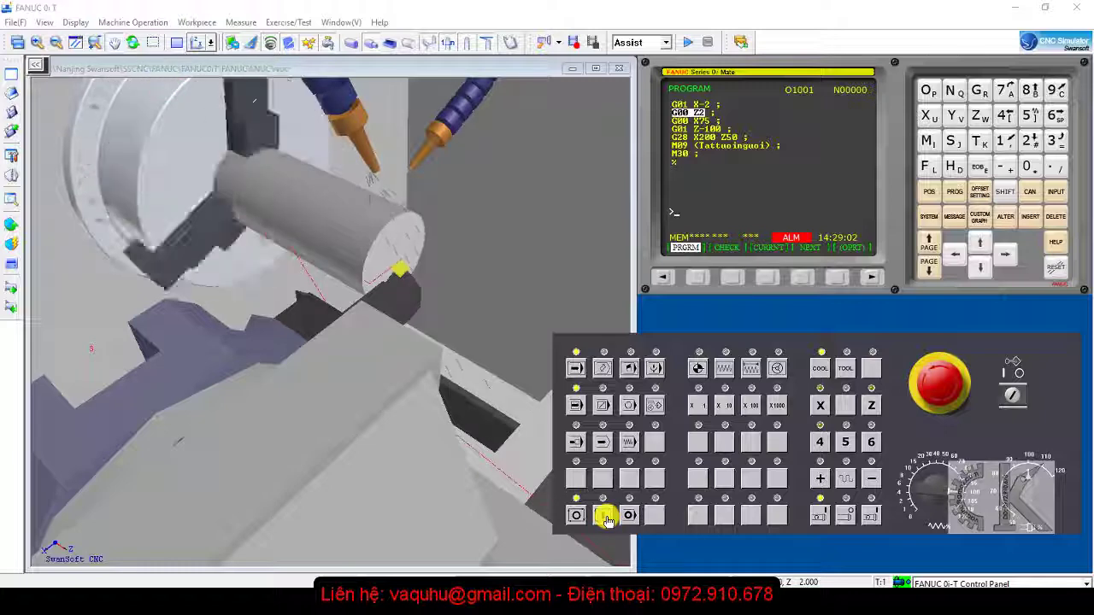
click(606, 517)
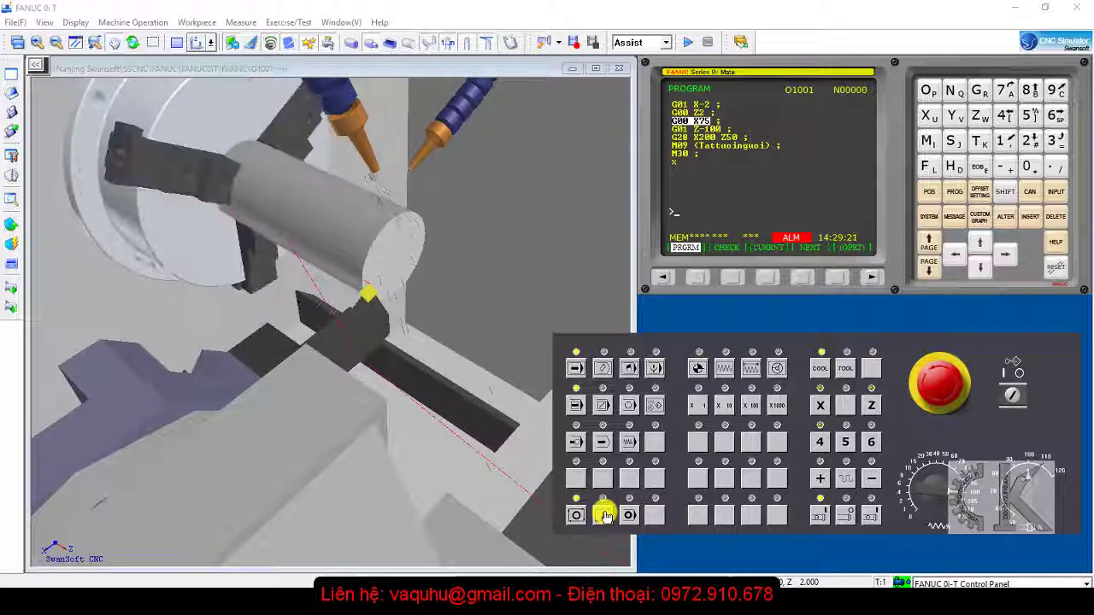
click(605, 516)
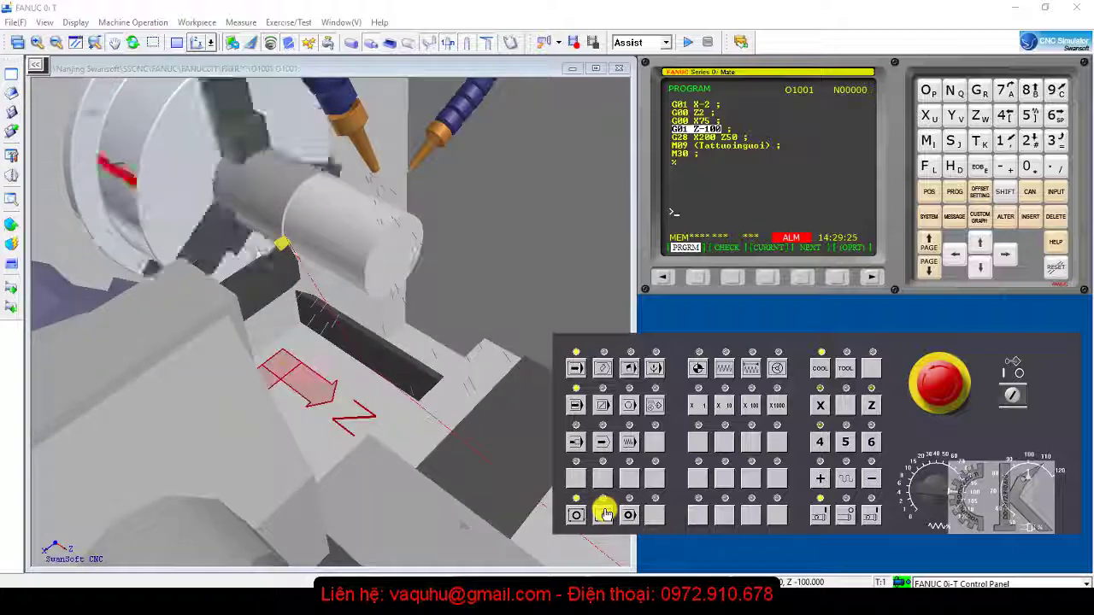
click(606, 512)
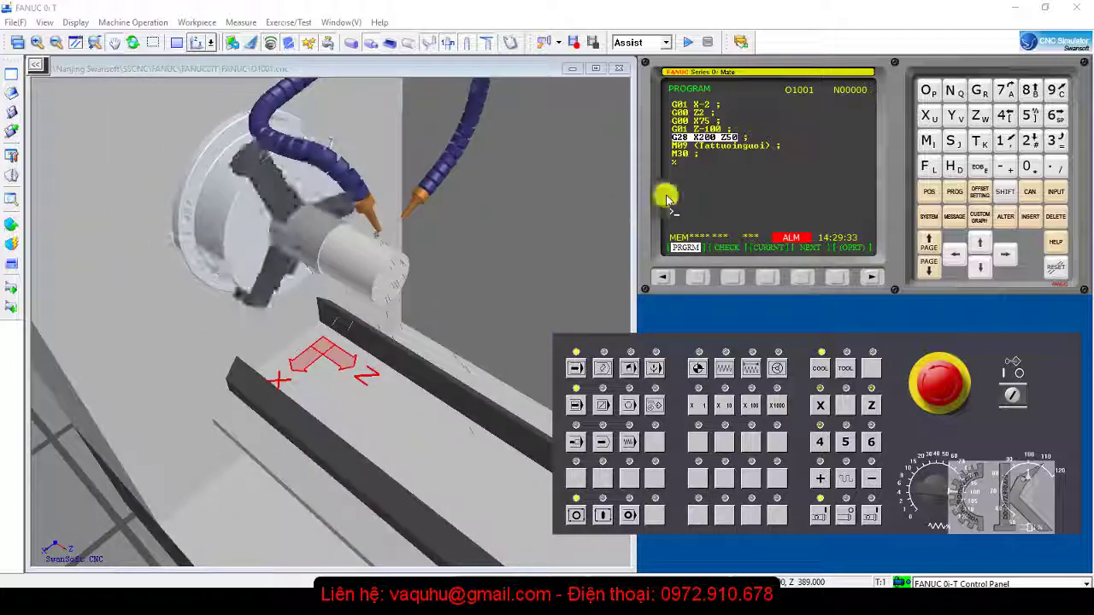
- Stop the spindle and run M30 so O1001 rewinds to N00000
scroll(362, 264, up, 2)
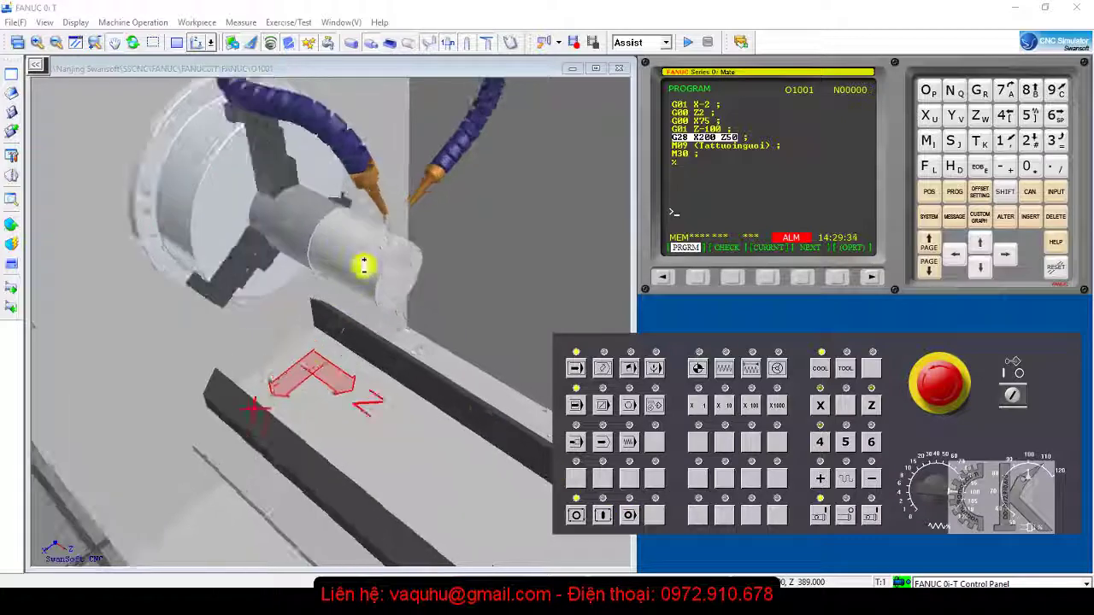
scroll(385, 258, up, 2)
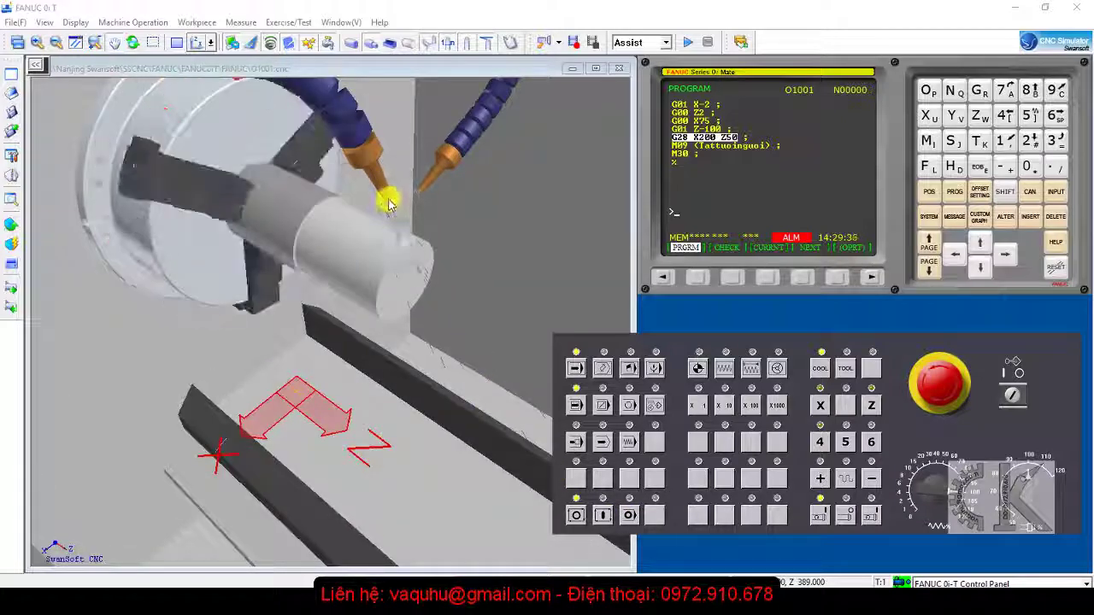
click(603, 517)
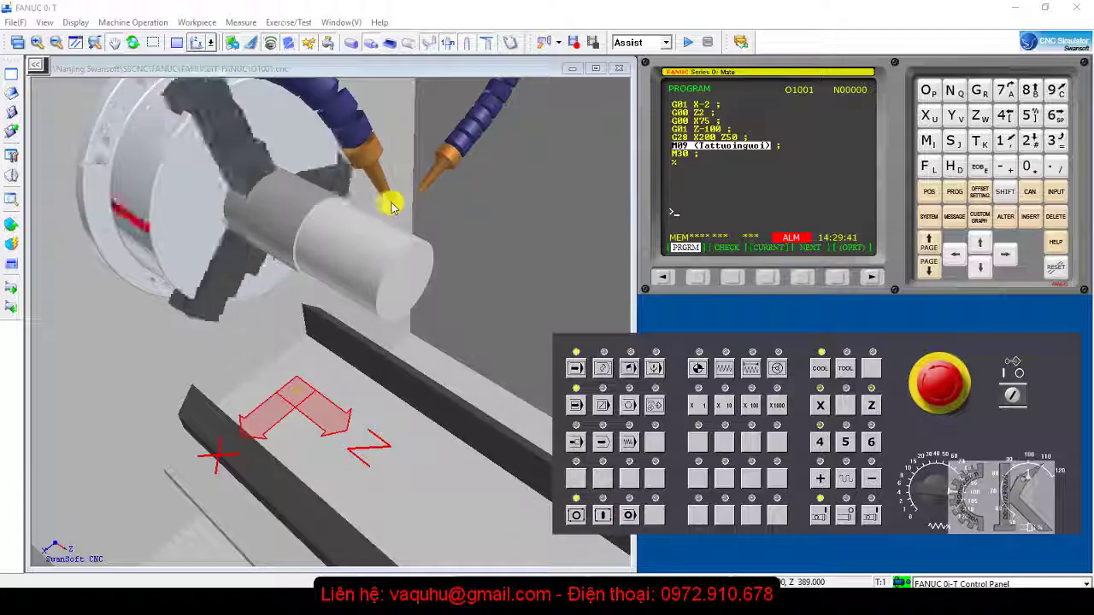
click(602, 512)
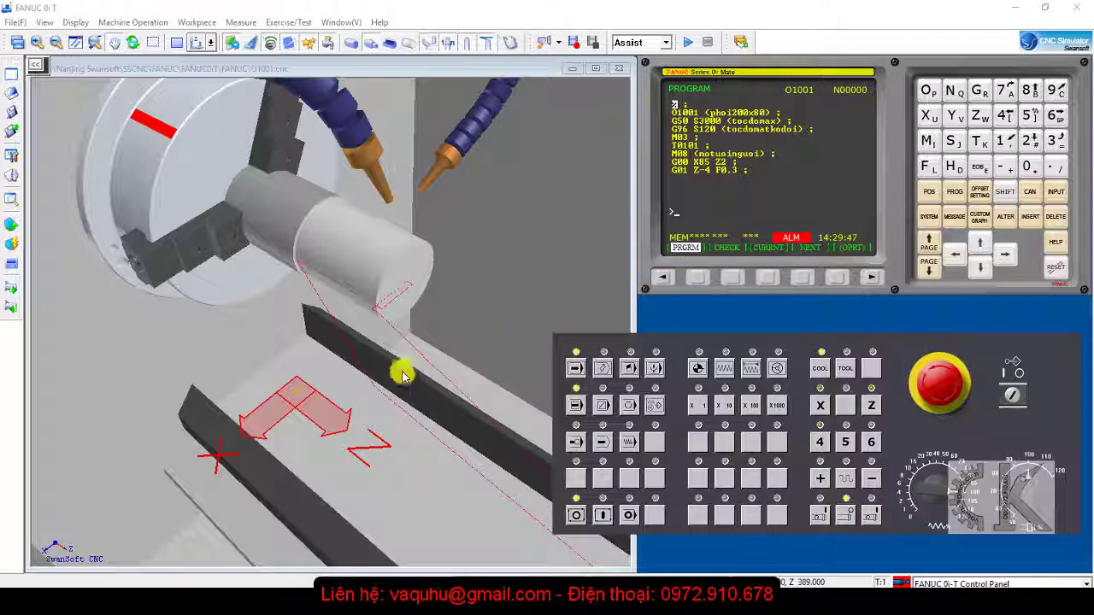
- Hide the coolant hoses and rotate the view to inspect the turned bar stock
mouse_move(380, 277)
mouse_down()
mouse_move(339, 316)
mouse_move(359, 384)
mouse_move(384, 354)
mouse_move(387, 376)
mouse_move(330, 117)
mouse_up()
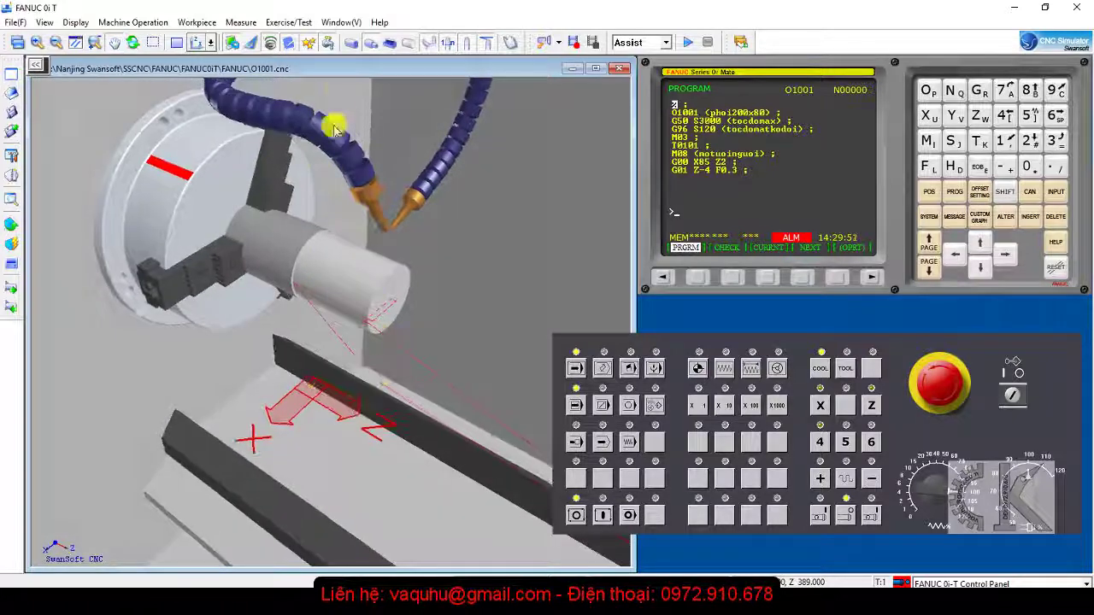
click(326, 43)
mouse_move(348, 361)
mouse_down()
mouse_move(310, 362)
mouse_move(301, 323)
mouse_move(350, 327)
mouse_move(359, 371)
mouse_move(354, 379)
mouse_move(318, 268)
mouse_up()
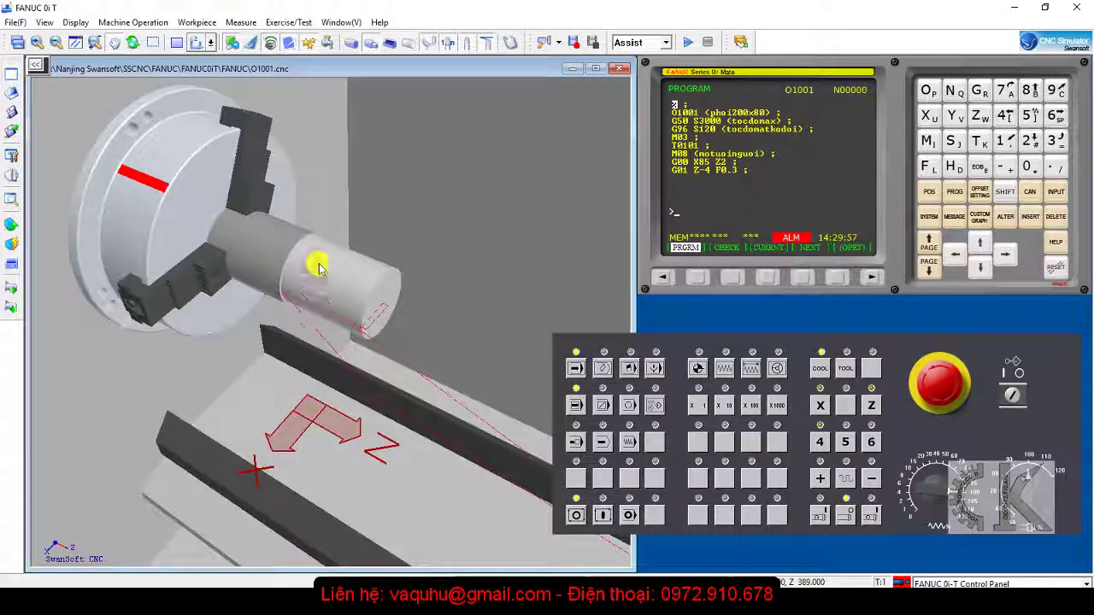
- Switch to the 2D side view, pan it, and move the control panel aside to show the turned profile
click(175, 45)
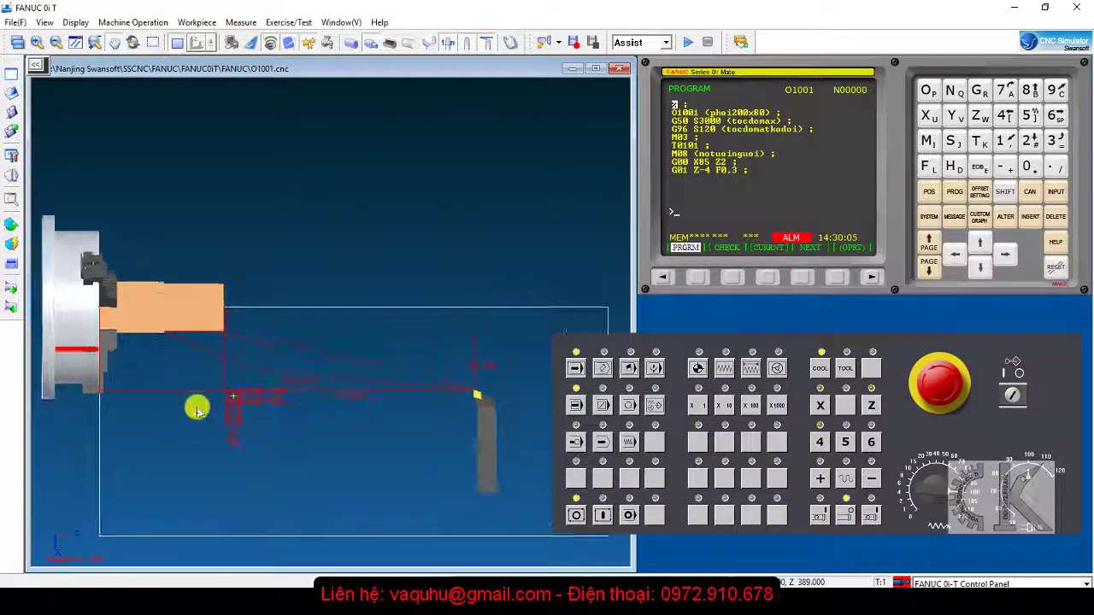
drag(283, 411, 273, 337)
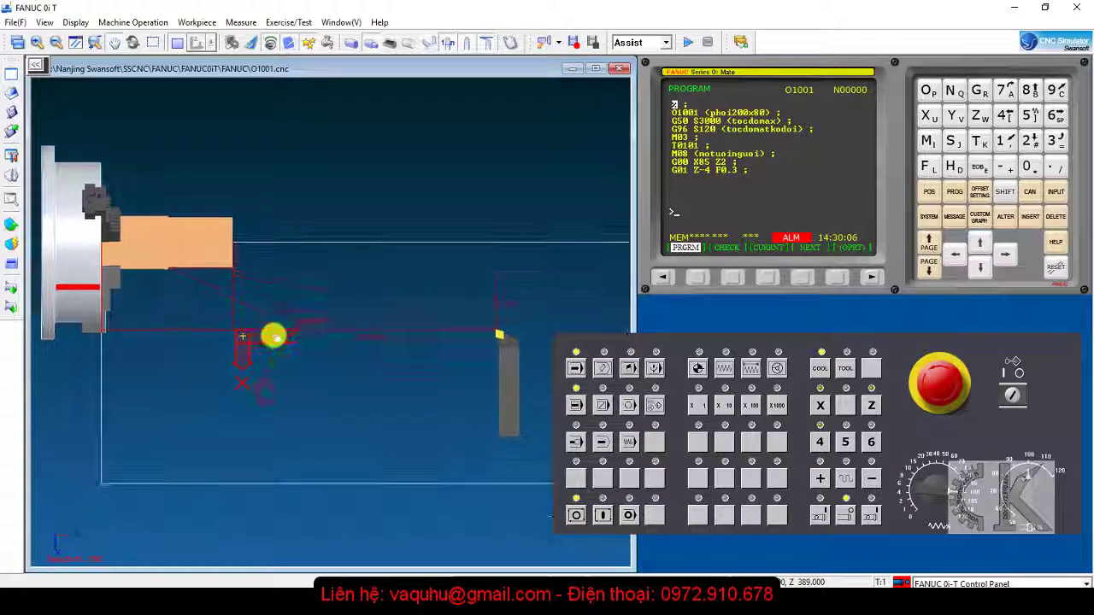
drag(564, 342, 652, 317)
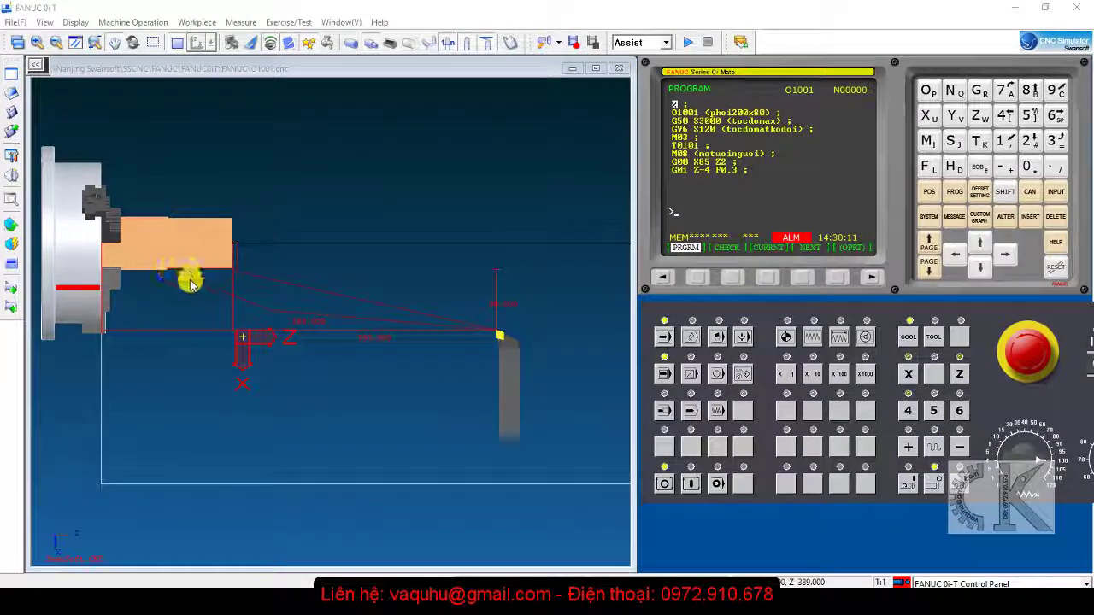
drag(189, 282, 276, 320)
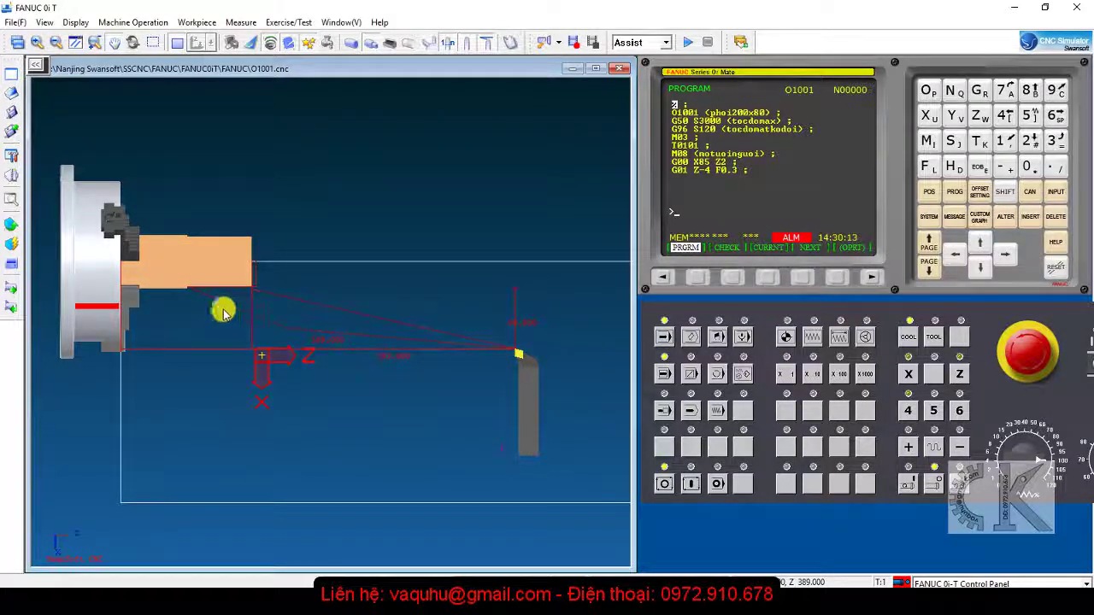